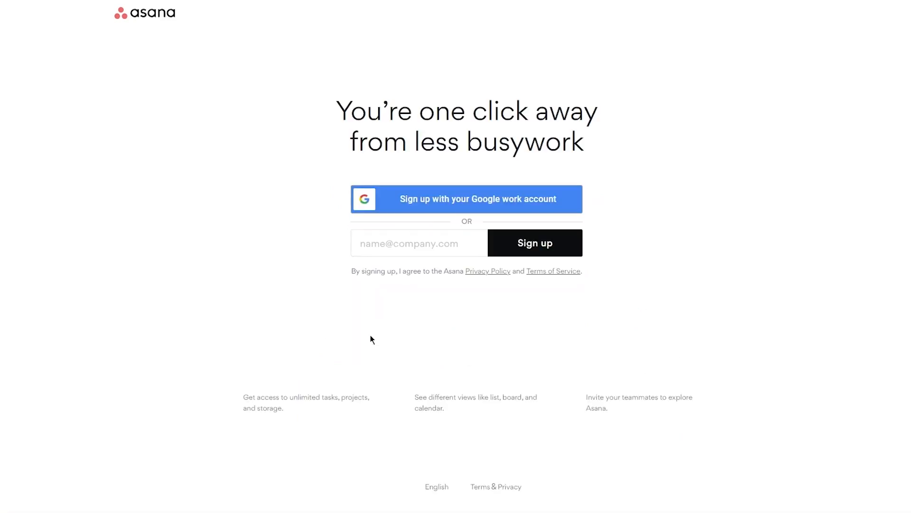
- Sign up for an Asana account by submitting the work e-mail address
{"action": "left_click", "coordinate": [369, 241]}
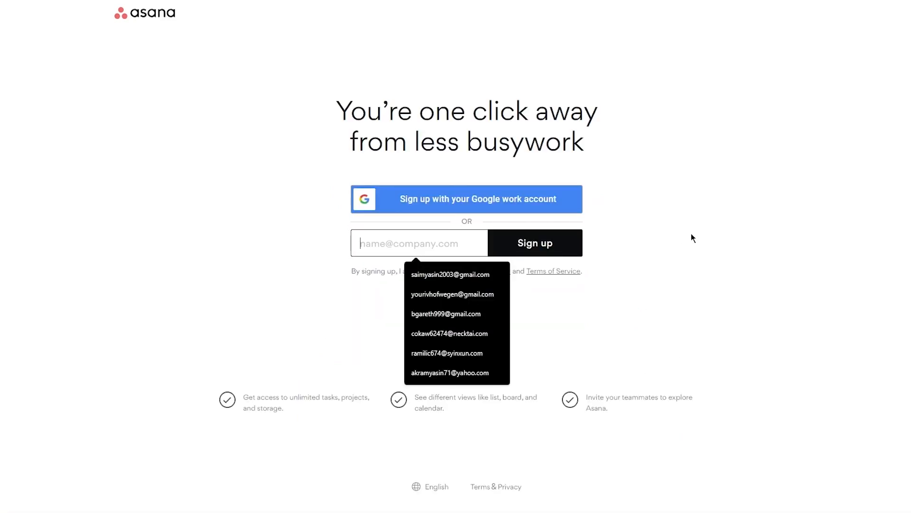
{"action": "key", "text": "ctrl+v"}
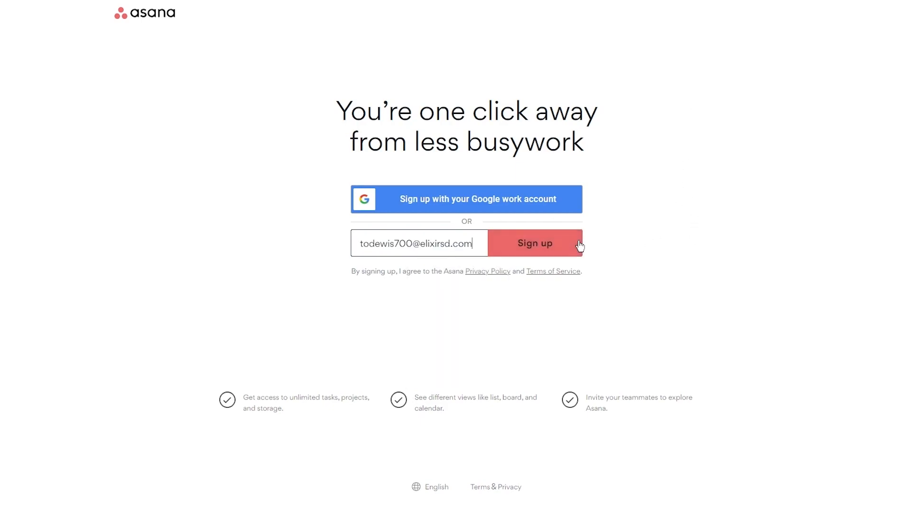
{"action": "left_click", "coordinate": [513, 246]}
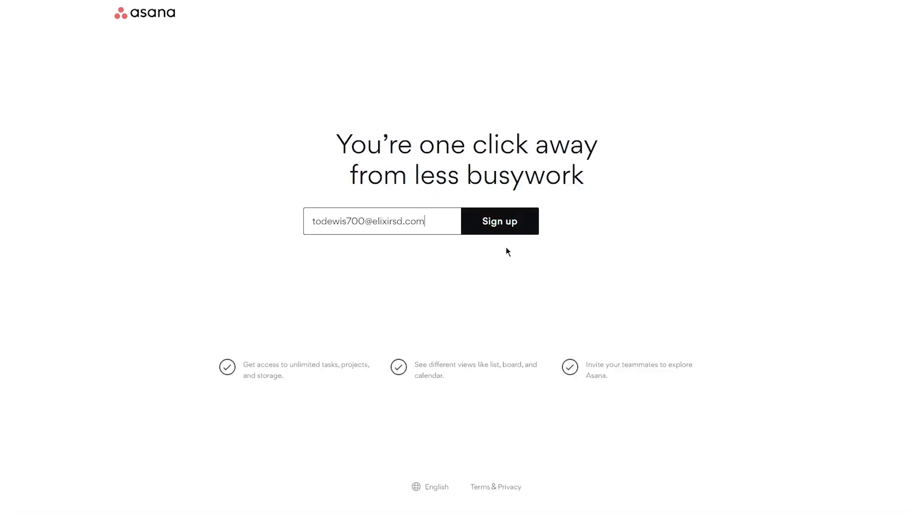
{"action": "left_click", "coordinate": [516, 230]}
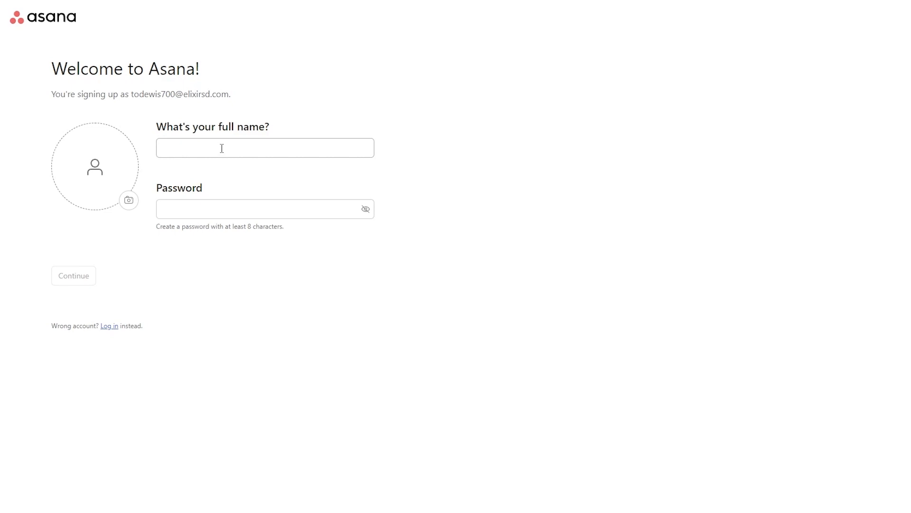
- Fill in the full name, create an account password, and continue to the onboarding questions
{"action": "left_click", "coordinate": [246, 143]}
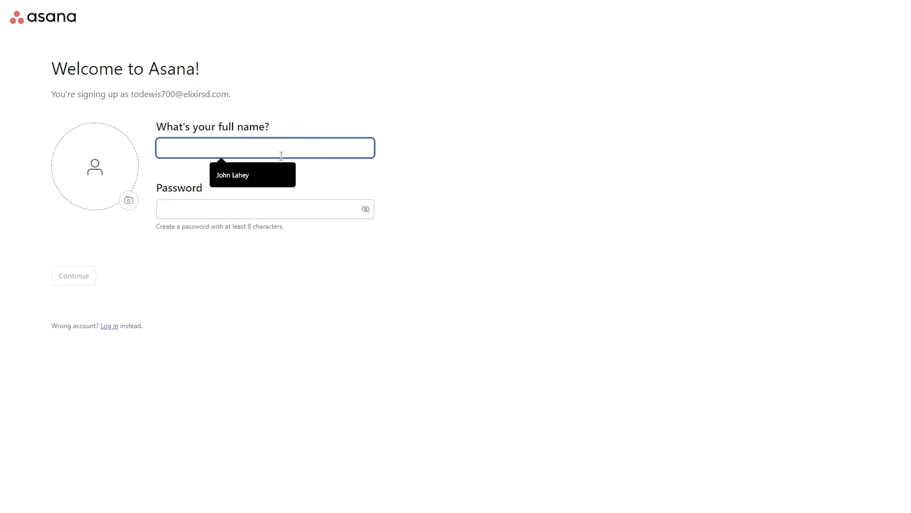
{"action": "left_click", "coordinate": [275, 176]}
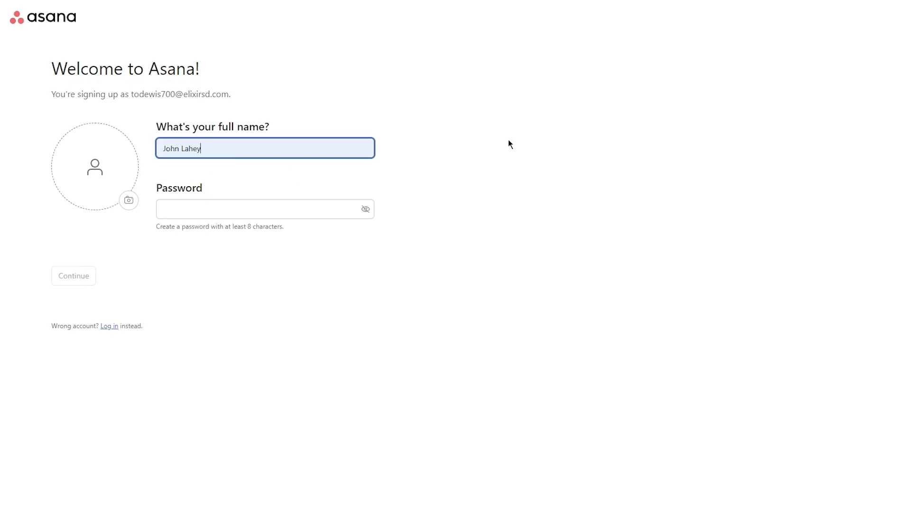
{"action": "key", "text": "Tab"}
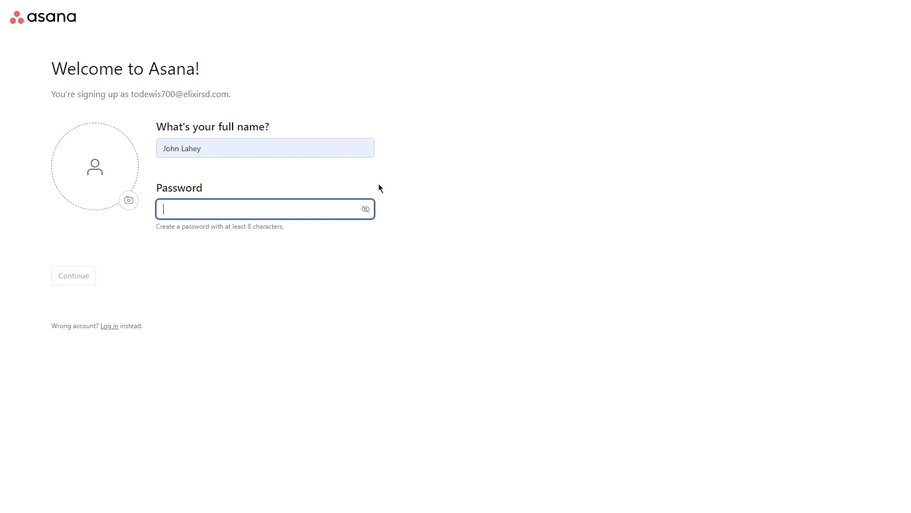
{"action": "type", "text": "••••••••"}
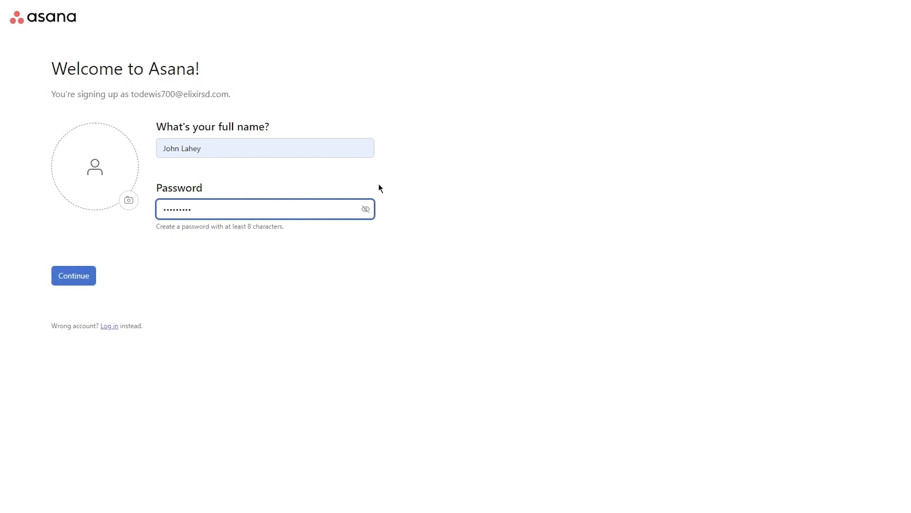
{"action": "left_click", "coordinate": [68, 274]}
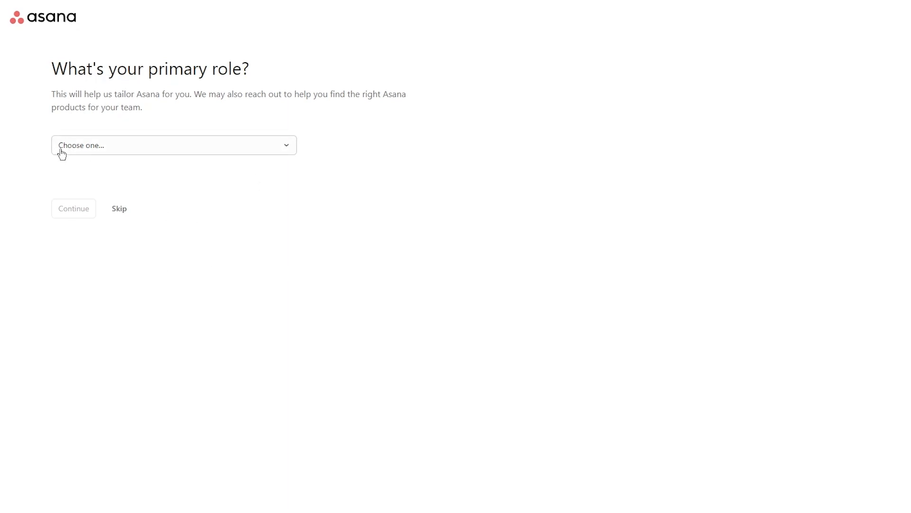
- Set the primary role to Director and continue to the next onboarding question
{"action": "left_click", "coordinate": [107, 148]}
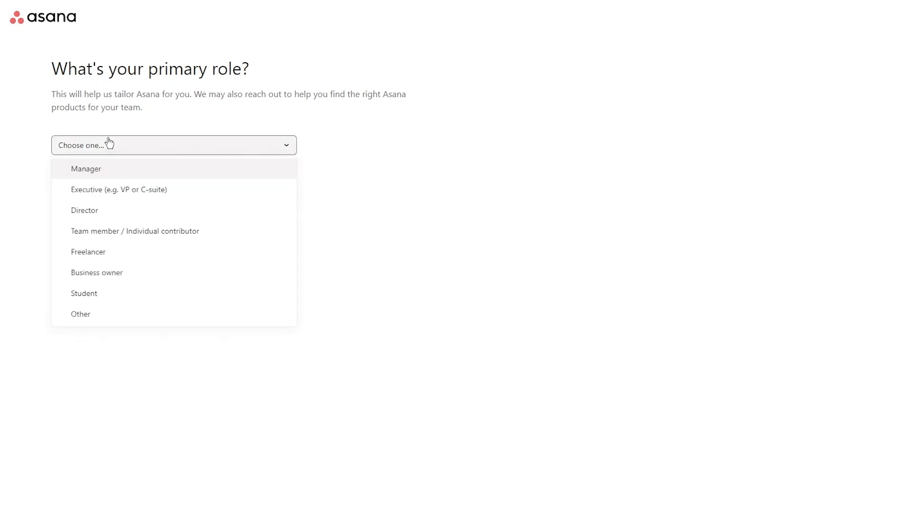
{"action": "left_click", "coordinate": [157, 210]}
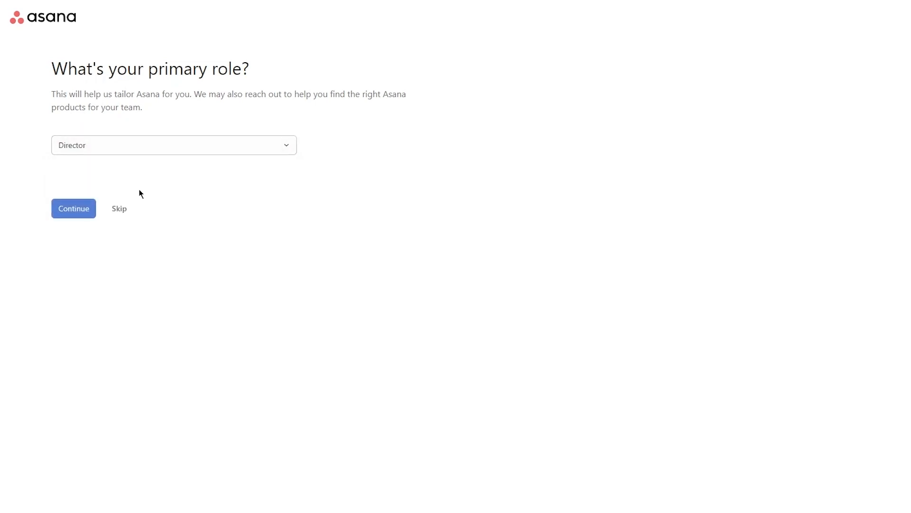
{"action": "left_click", "coordinate": [70, 212]}
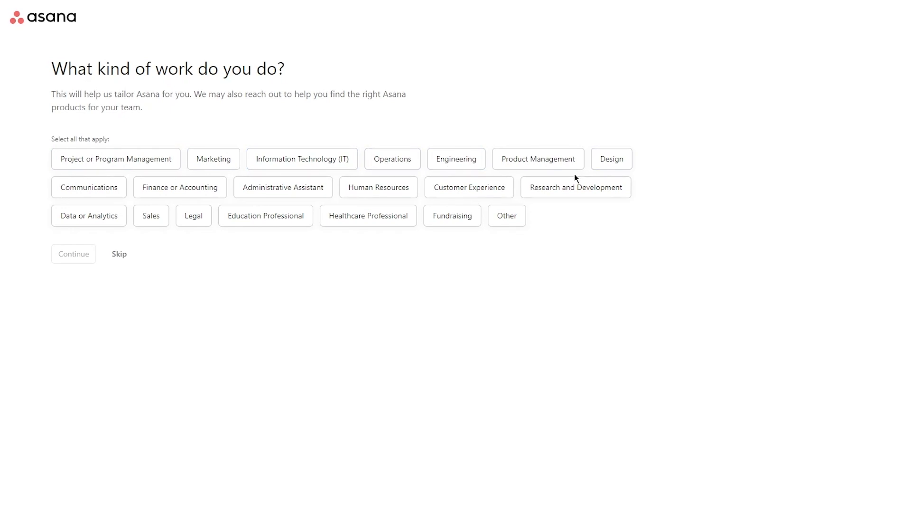
- Choose Project or Program Management as the kind of work and accept Project and process management as the main objective
{"action": "left_click", "coordinate": [139, 167]}
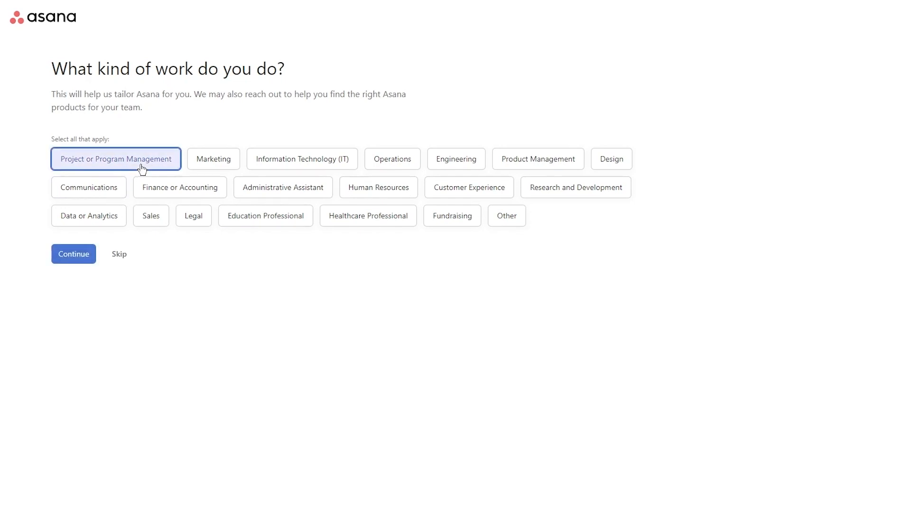
{"action": "left_click", "coordinate": [92, 255]}
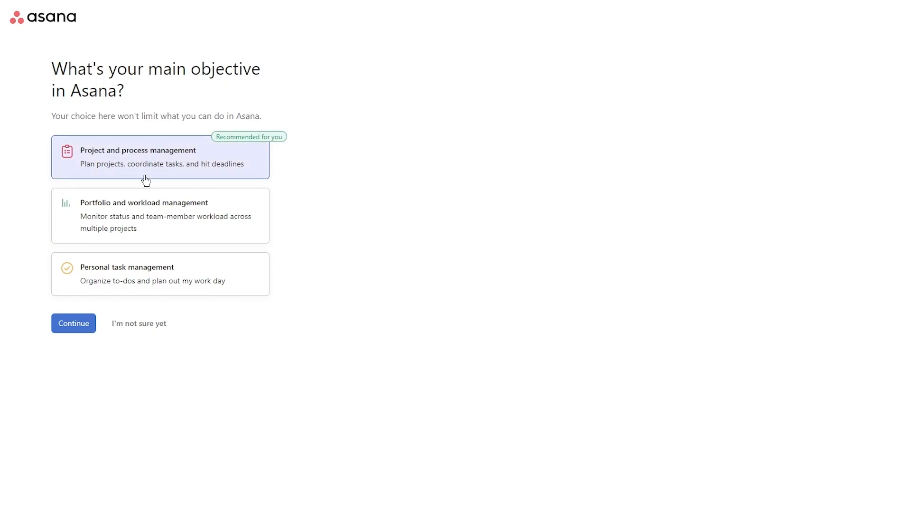
{"action": "left_click", "coordinate": [71, 323]}
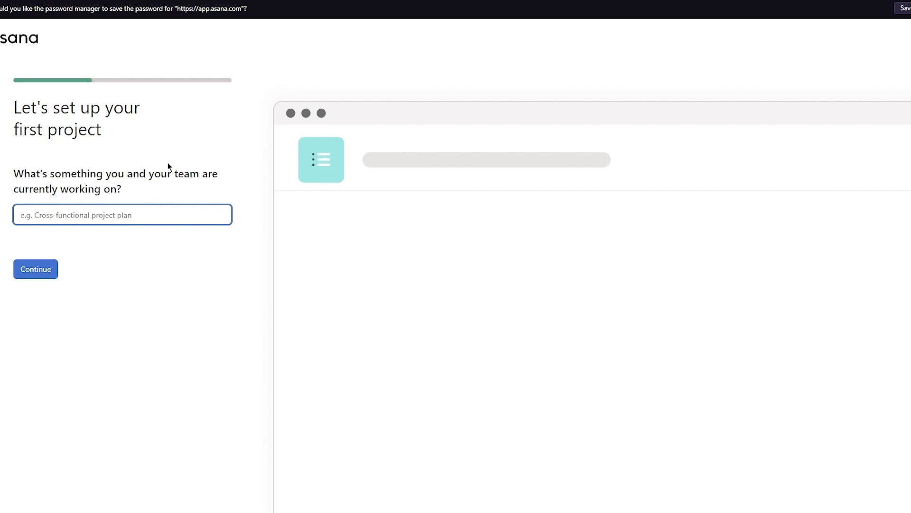
- Name the first project Computer Advancement and continue the project setup
{"action": "type", "text": "Compute"}
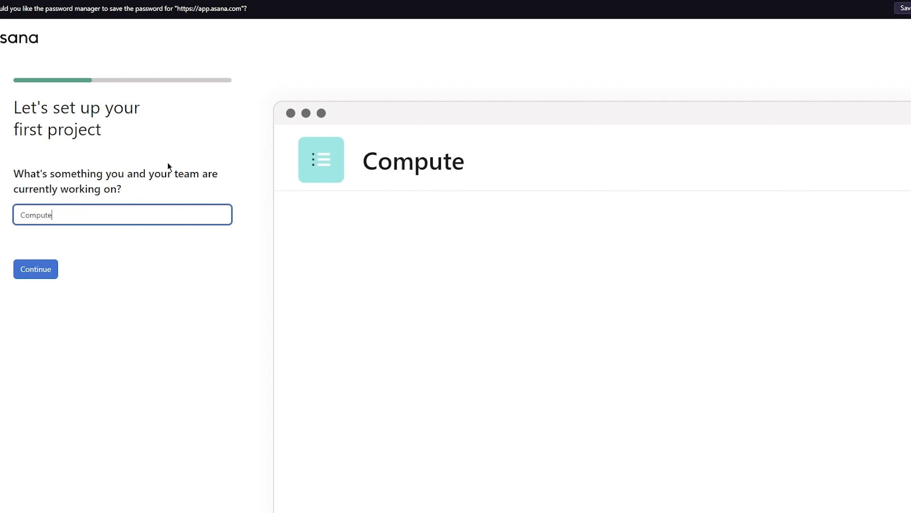
{"action": "type", "text": "r Advanc"}
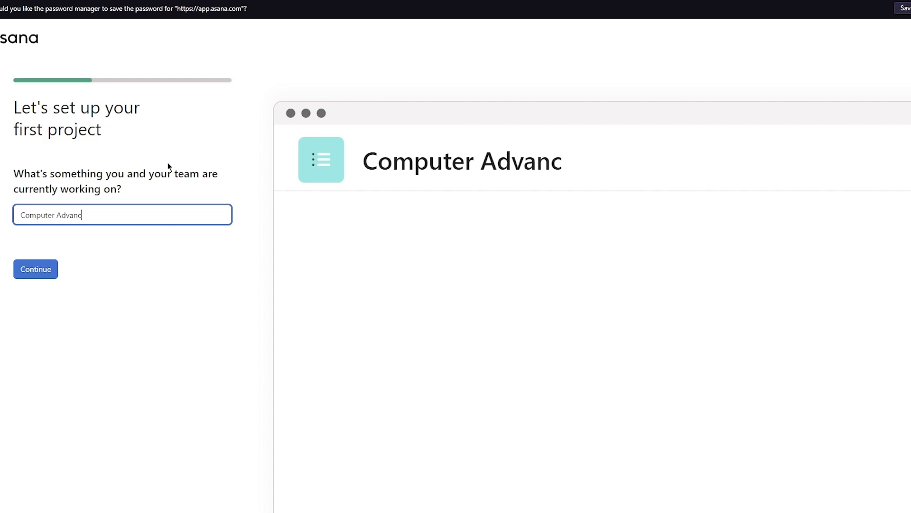
{"action": "type", "text": "ement"}
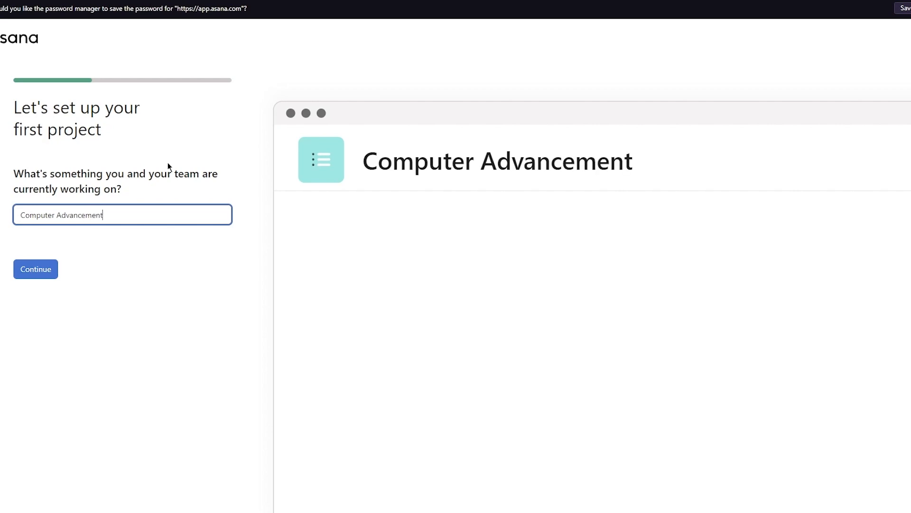
{"action": "left_click", "coordinate": [36, 251]}
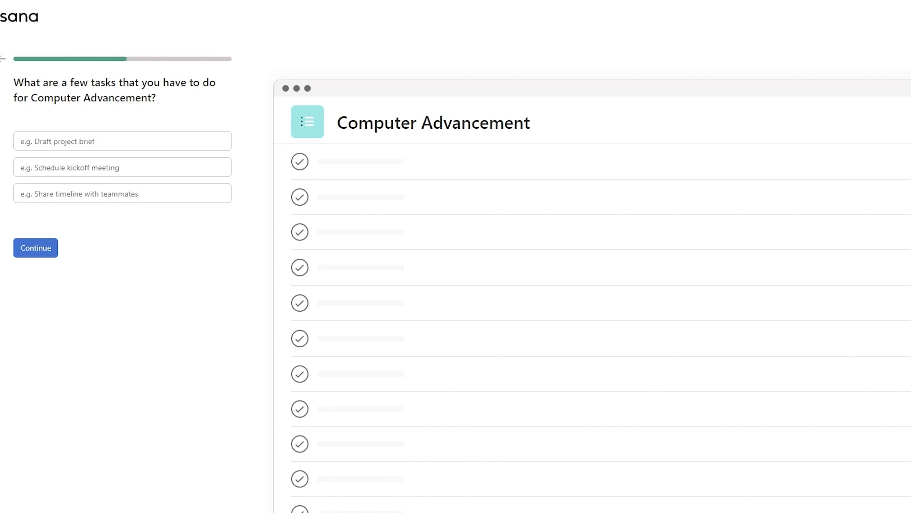
- Add the starter tasks Coding, Software Update and Hardware Changes, and keep the default To do, Doing and Done sections
{"action": "left_click", "coordinate": [156, 138]}
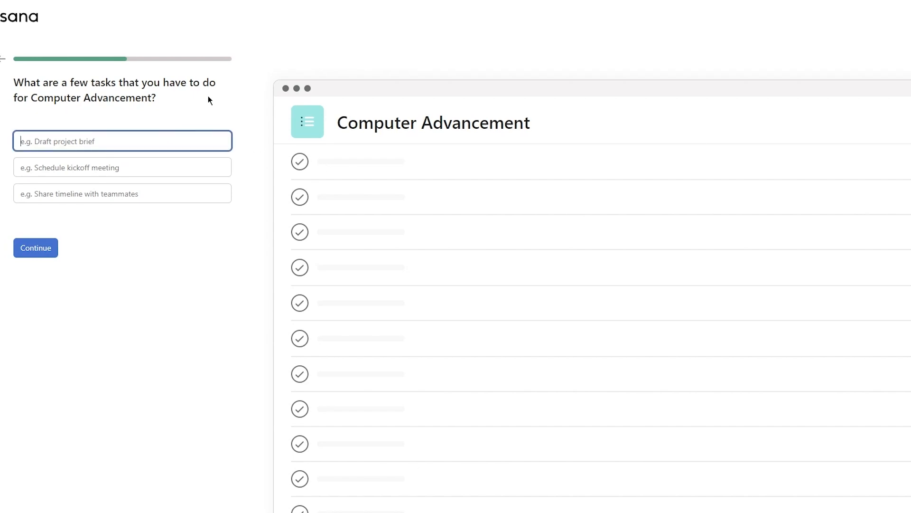
{"action": "type", "text": "Coding"}
{"action": "left_click", "coordinate": [144, 168]}
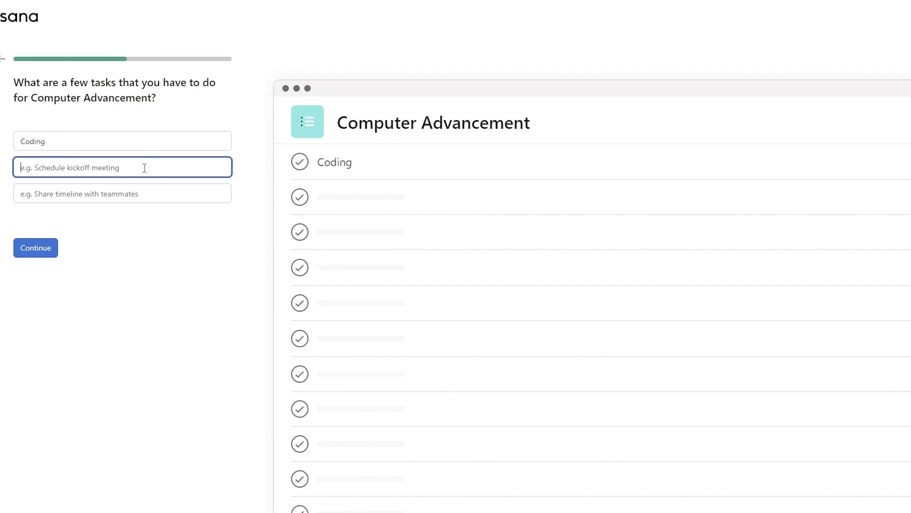
{"action": "type", "text": "Softa"}
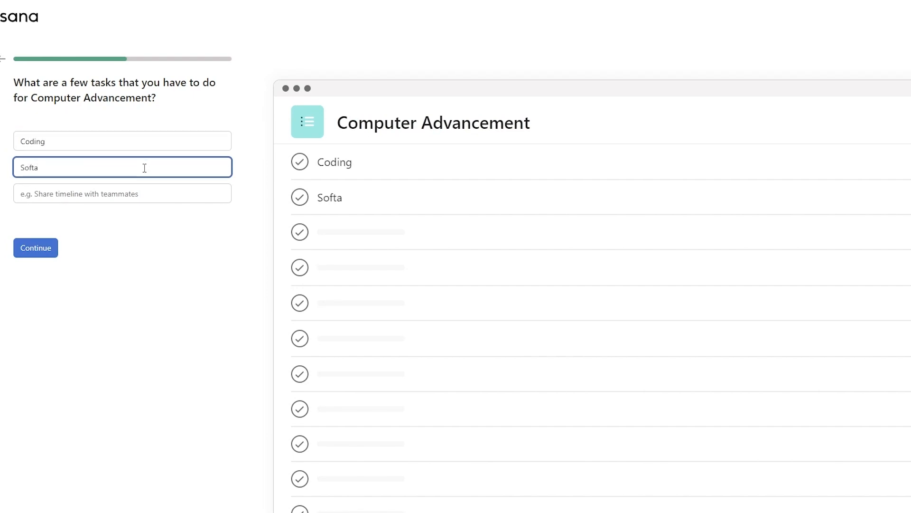
{"action": "key", "text": "BackSpace"}
{"action": "type", "text": "ware Update"}
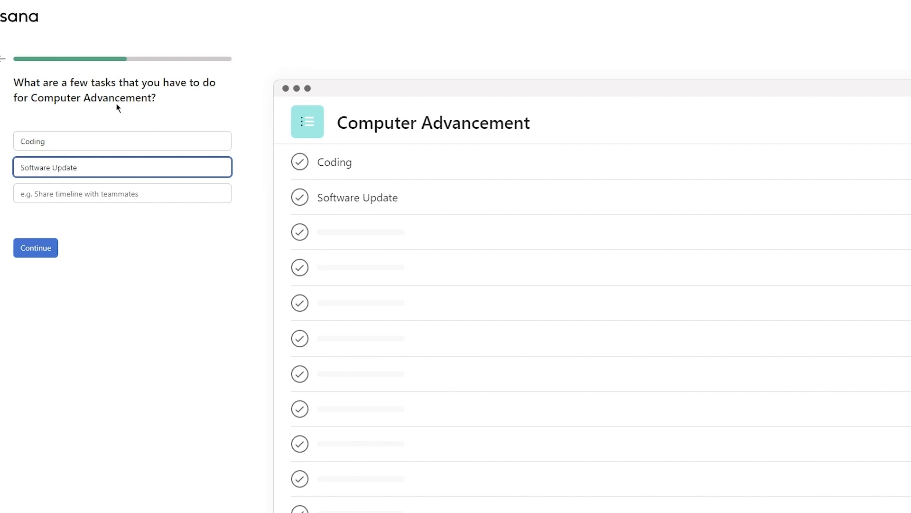
{"action": "left_click", "coordinate": [61, 193]}
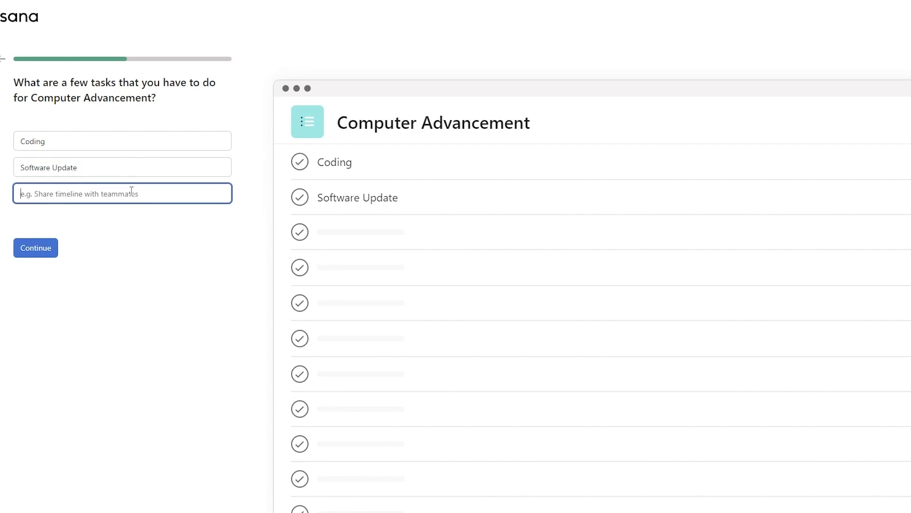
{"action": "type", "text": "Hardw"}
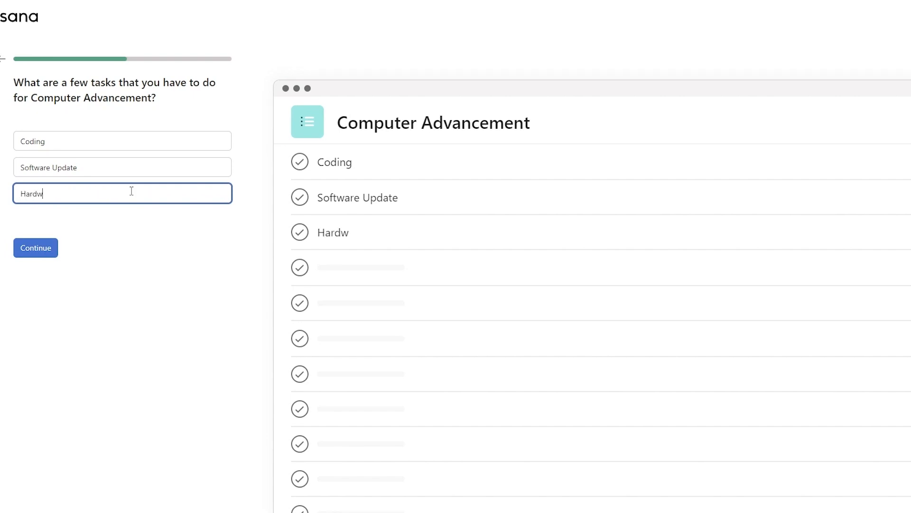
{"action": "type", "text": "are Changes"}
{"action": "left_click", "coordinate": [55, 249]}
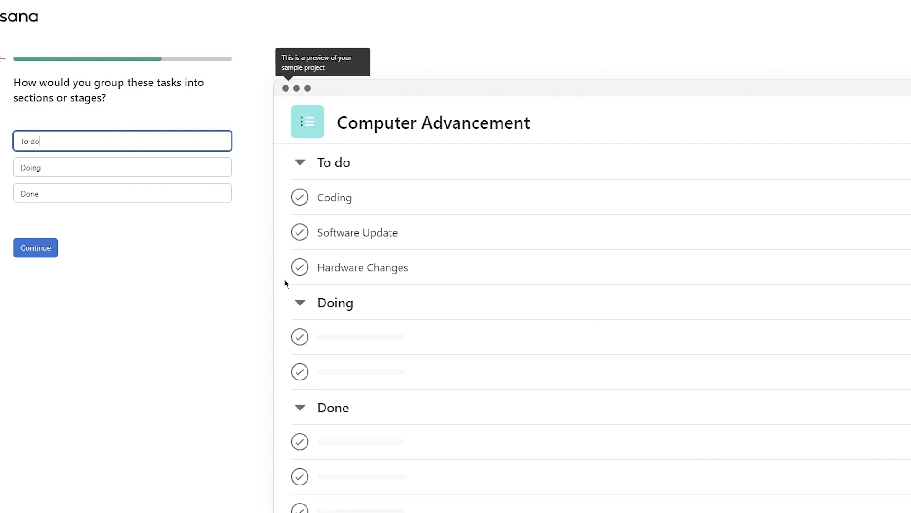
{"action": "left_click", "coordinate": [36, 251]}
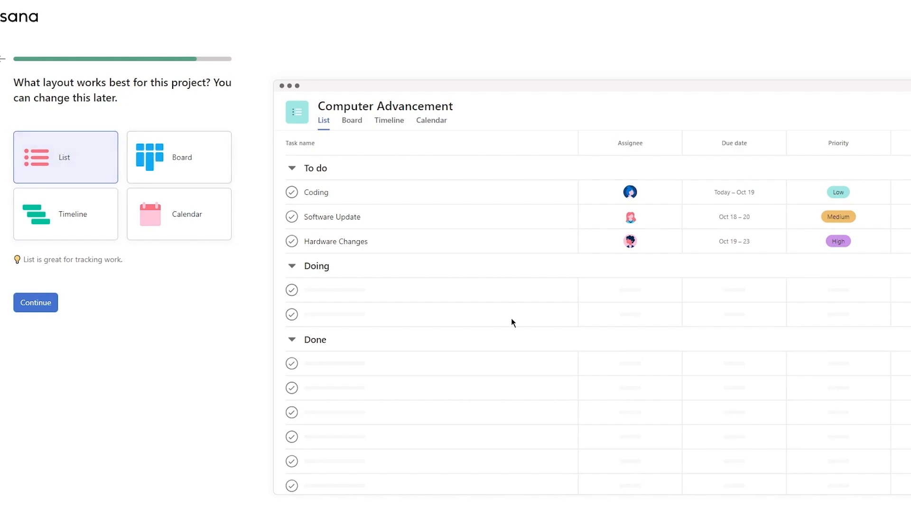
- Preview the Board, Timeline and Calendar layouts, and confirm List as the project's layout
{"action": "left_click", "coordinate": [204, 166]}
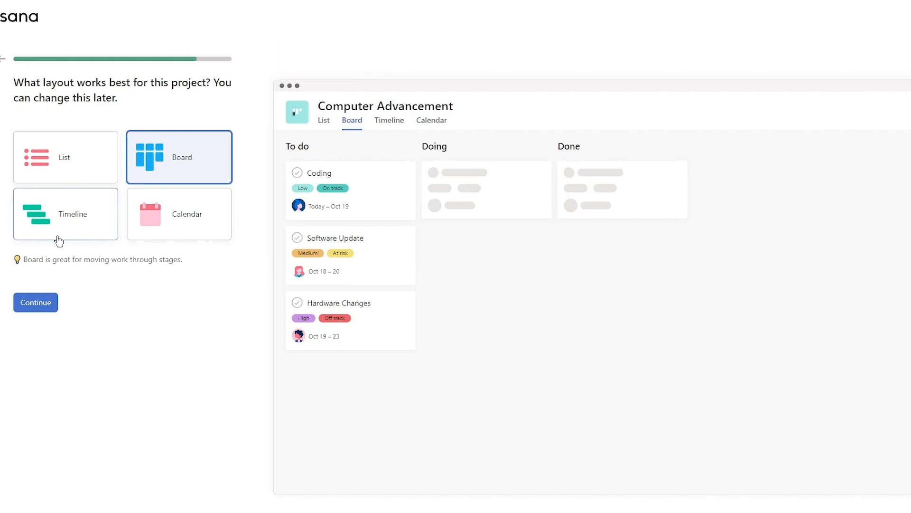
{"action": "left_click", "coordinate": [79, 233]}
{"action": "left_click", "coordinate": [203, 232]}
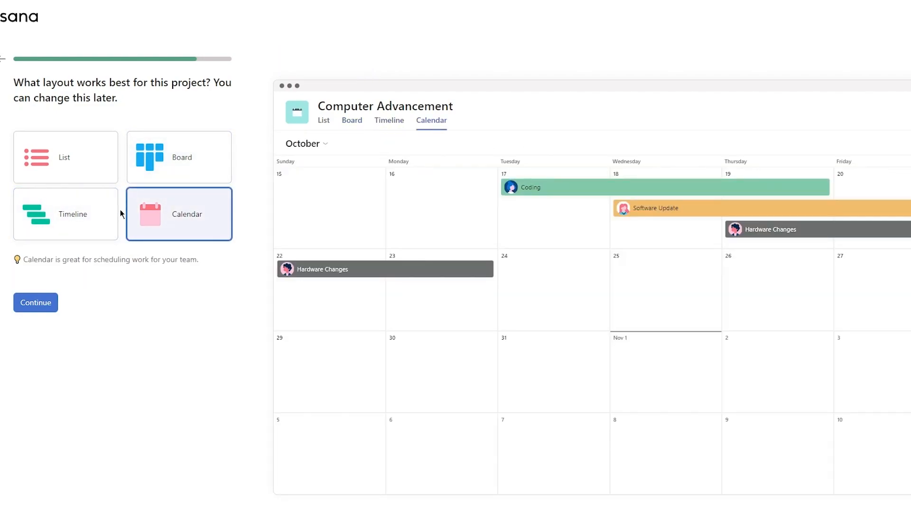
{"action": "left_click", "coordinate": [91, 176]}
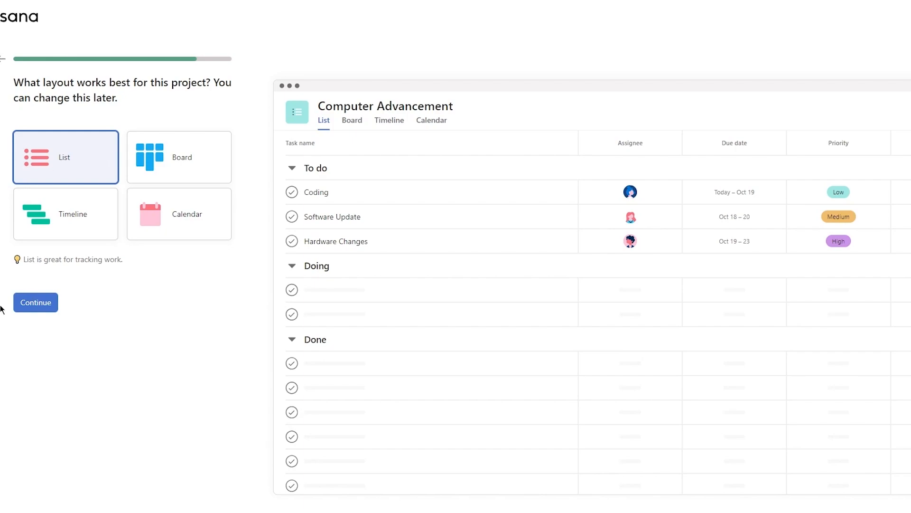
{"action": "left_click", "coordinate": [27, 307]}
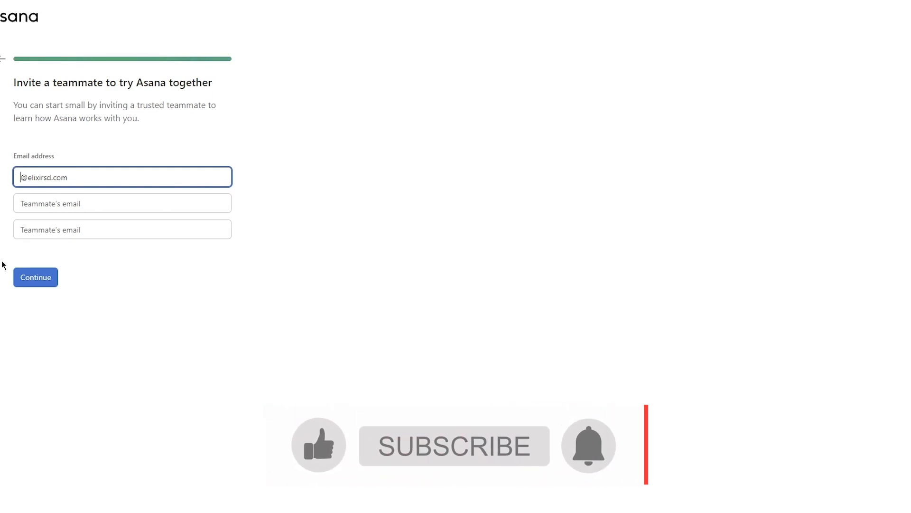
- Finish onboarding without inviting any teammates and skip the app downloads to open the project
{"action": "left_click", "coordinate": [30, 274]}
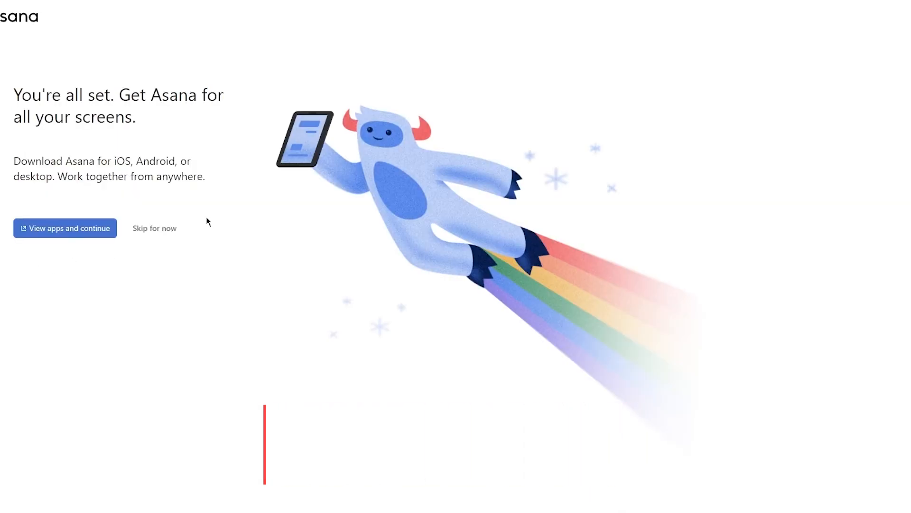
{"action": "left_click", "coordinate": [155, 228]}
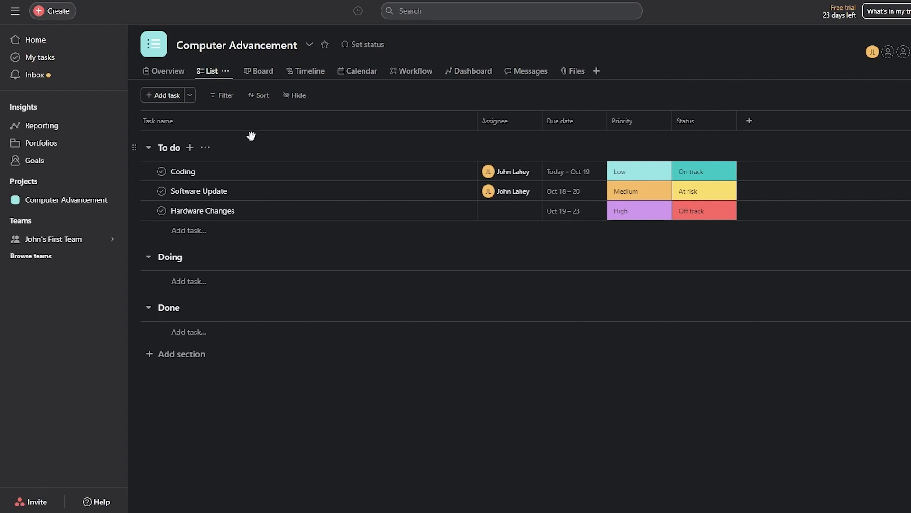
- Add a new task named New Windows to the To do section of the project
{"action": "left_click", "coordinate": [168, 95]}
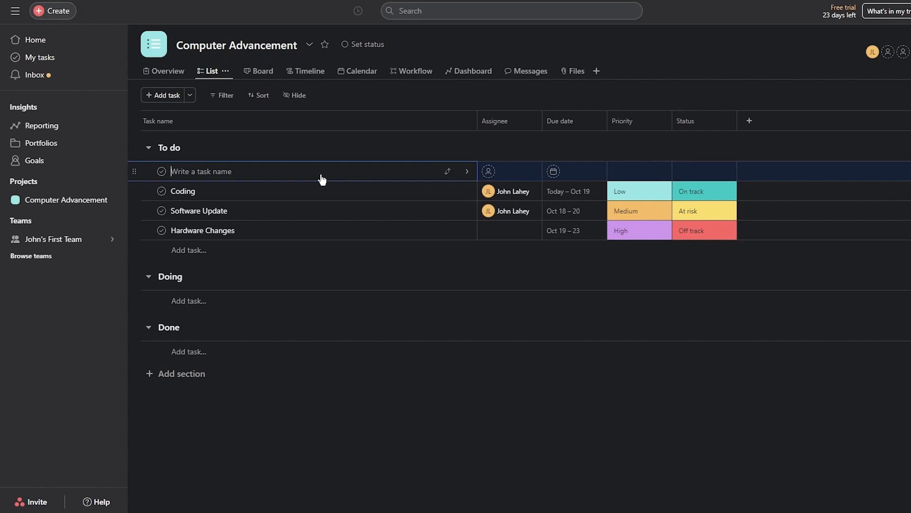
{"action": "type", "text": "New Windows"}
{"action": "left_click", "coordinate": [370, 135]}
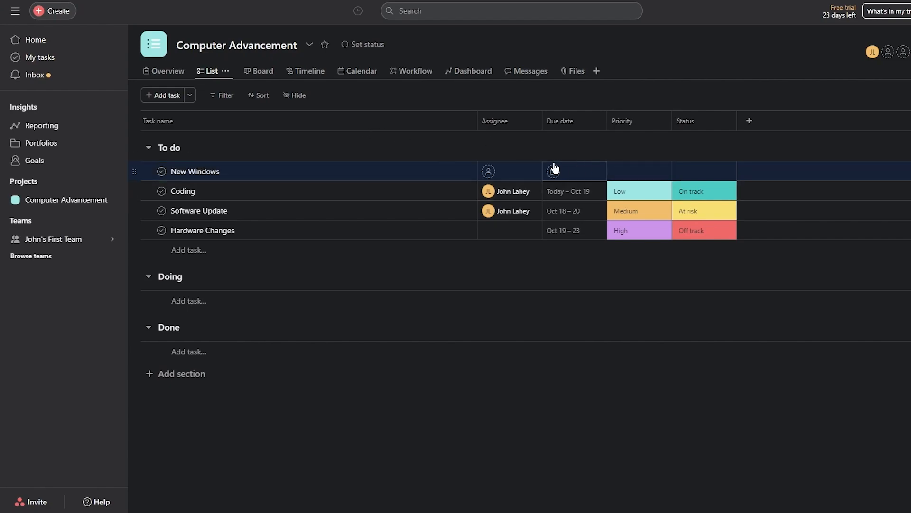
- Assign the New Windows task to the account owner and set its due date to October 24, 2023
{"action": "left_click", "coordinate": [491, 172]}
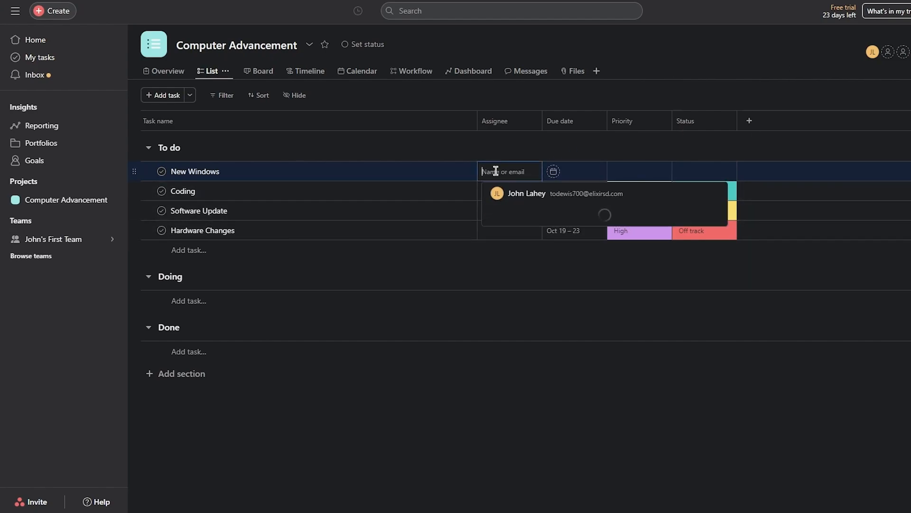
{"action": "left_click", "coordinate": [555, 199]}
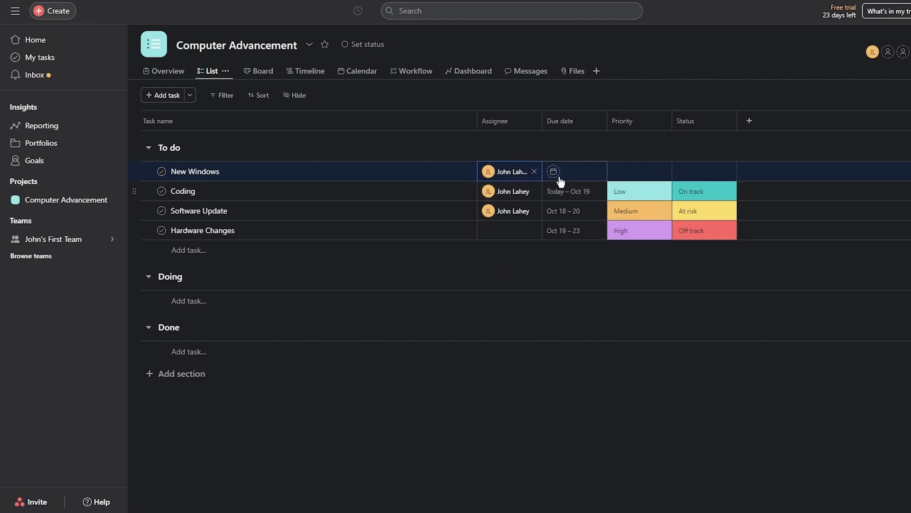
{"action": "left_click", "coordinate": [555, 173]}
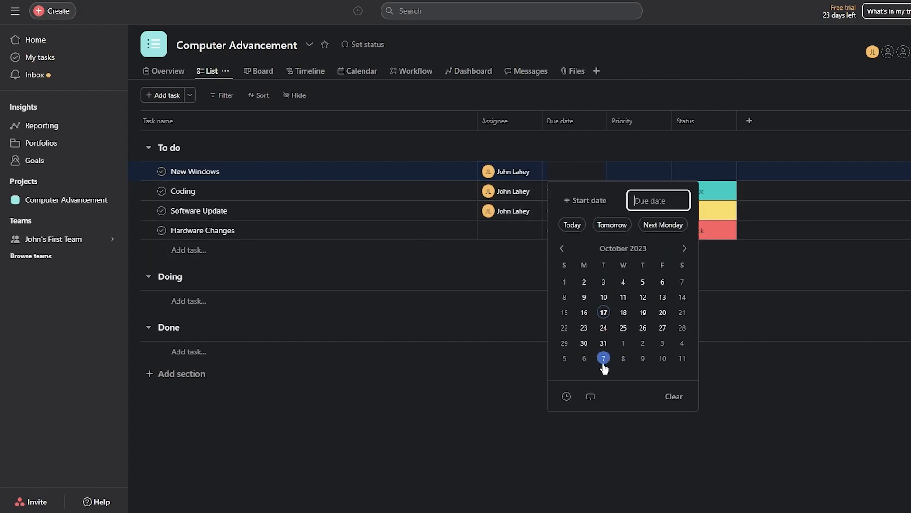
{"action": "left_click", "coordinate": [604, 328]}
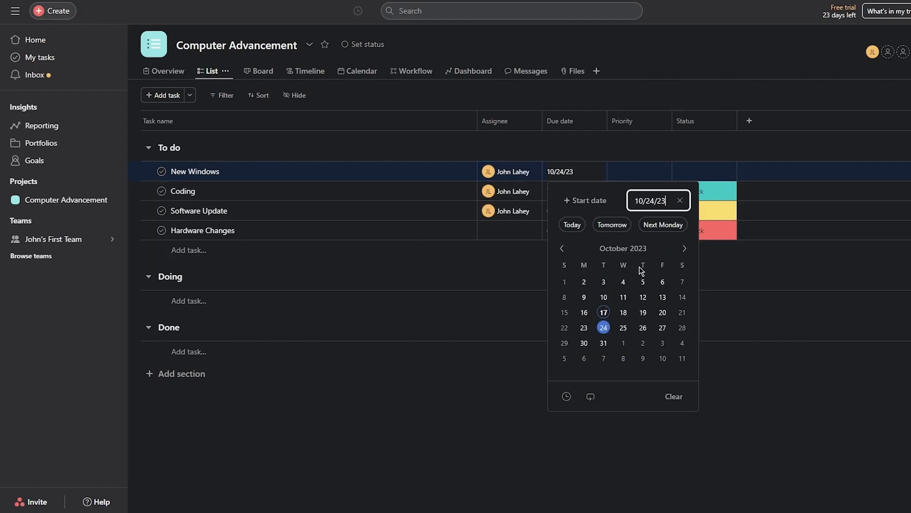
{"action": "left_click", "coordinate": [617, 157]}
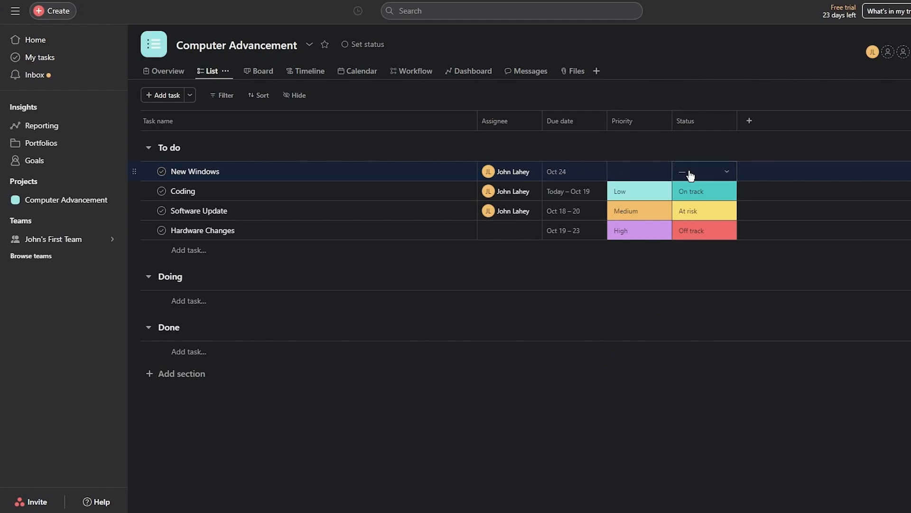
- Set the priority of the New Windows task to High
{"action": "left_click", "coordinate": [633, 171]}
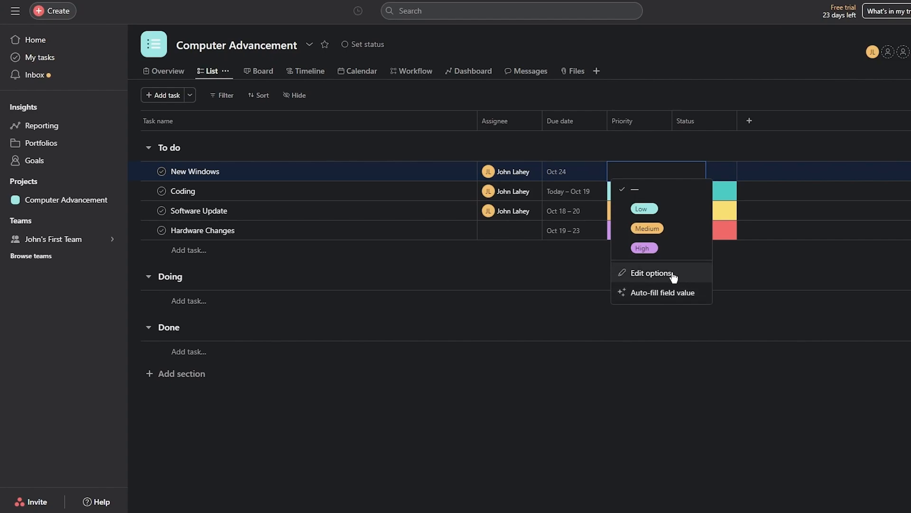
{"action": "left_click", "coordinate": [674, 248]}
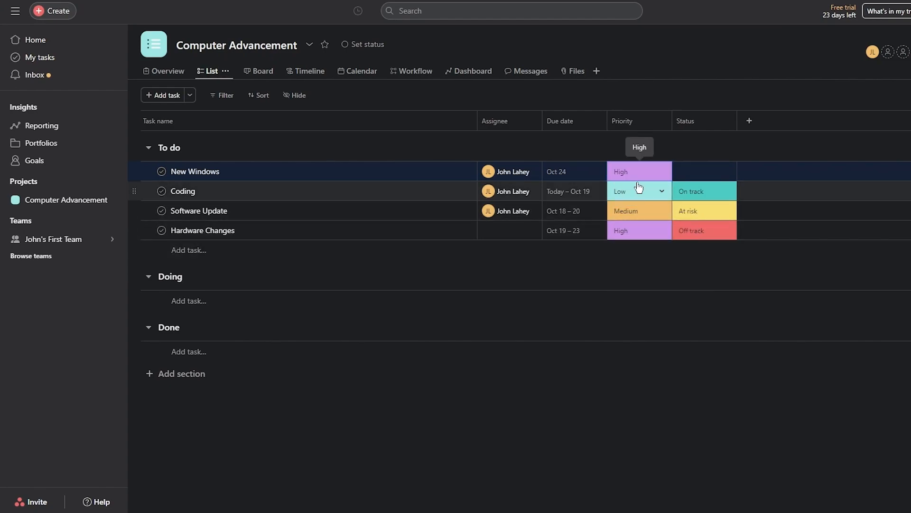
- Try the On track and At risk statuses on the New Windows task, and clear its status
{"action": "left_click", "coordinate": [689, 172]}
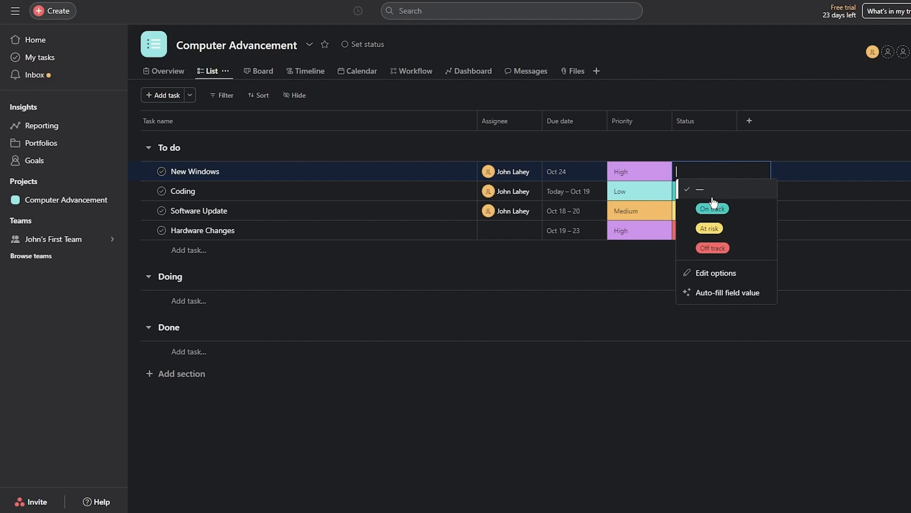
{"action": "left_click", "coordinate": [710, 209]}
{"action": "left_click", "coordinate": [698, 177]}
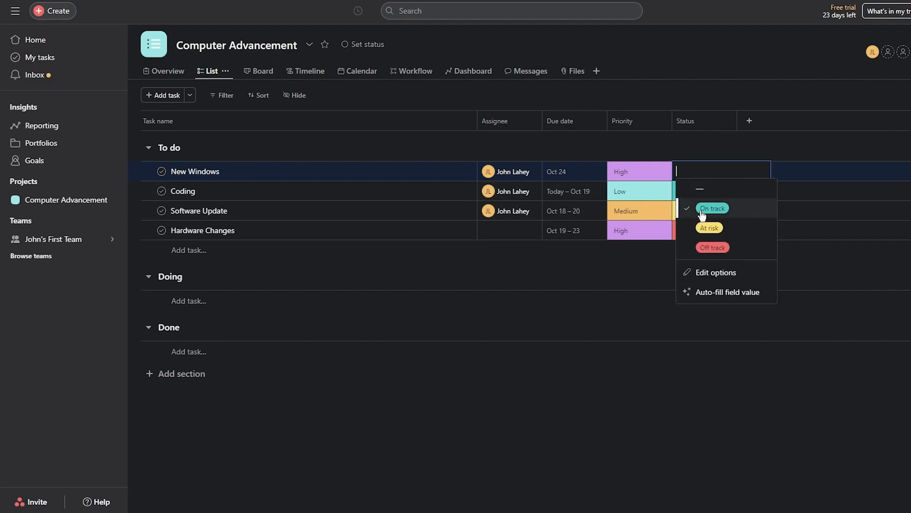
{"action": "left_click", "coordinate": [709, 228]}
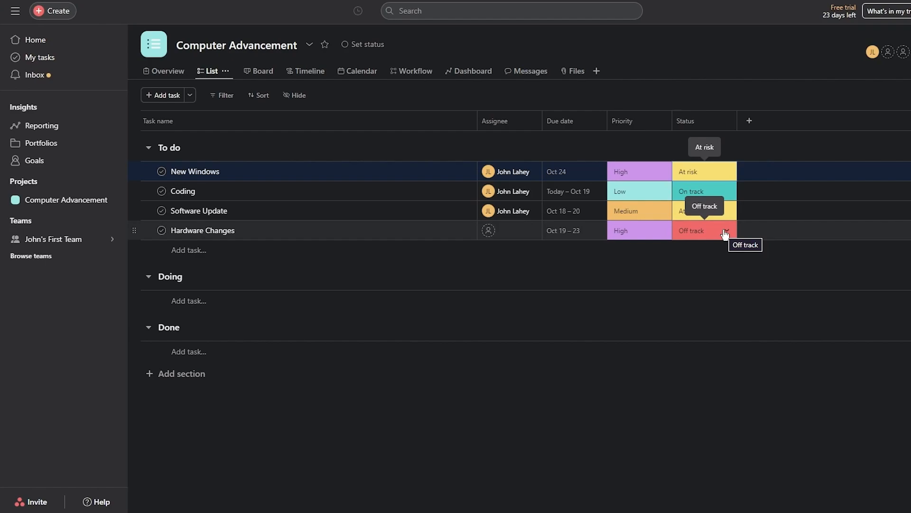
{"action": "left_click", "coordinate": [678, 175]}
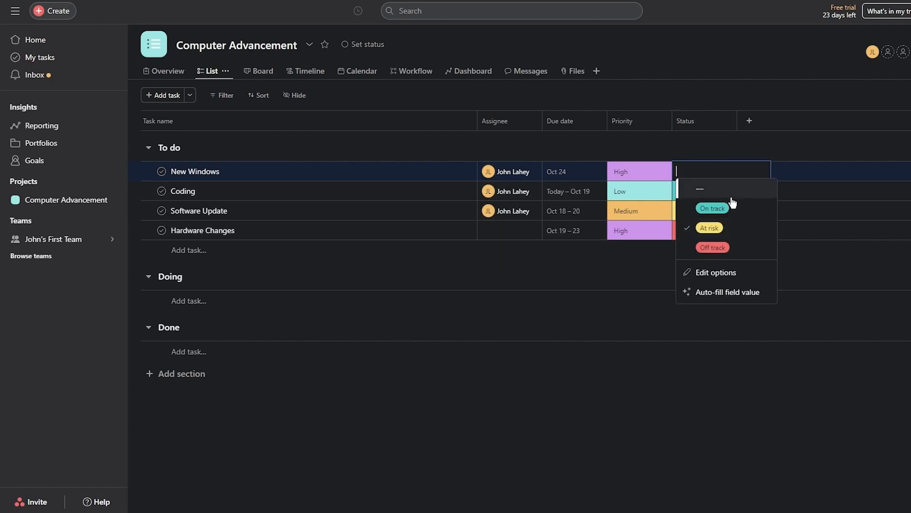
{"action": "left_click", "coordinate": [704, 198]}
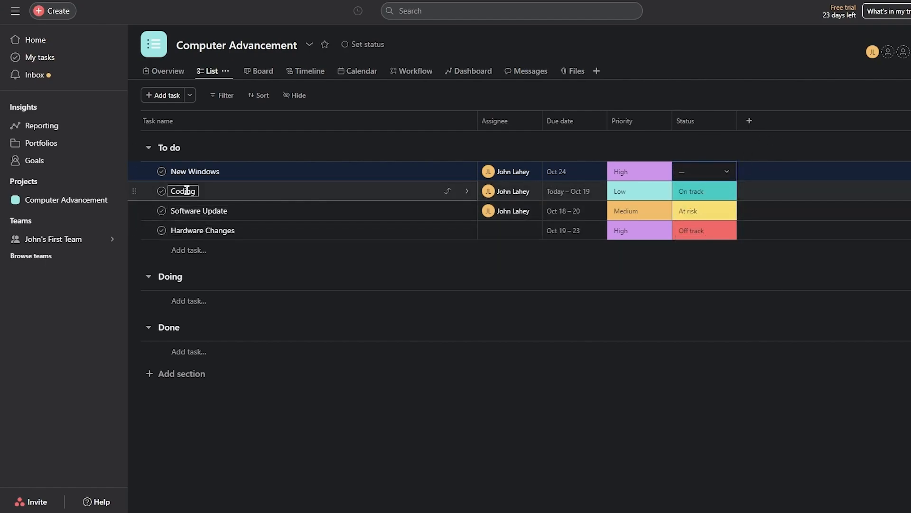
- Try the description "hey guys please use the cd i keft at your desk" in the New Windows task details, and erase it
{"action": "left_click", "coordinate": [255, 177]}
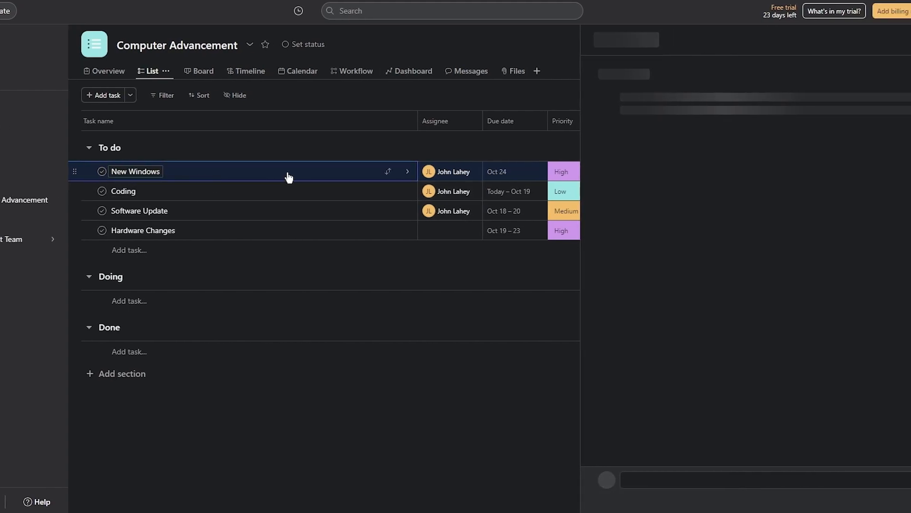
{"action": "left_click", "coordinate": [592, 271]}
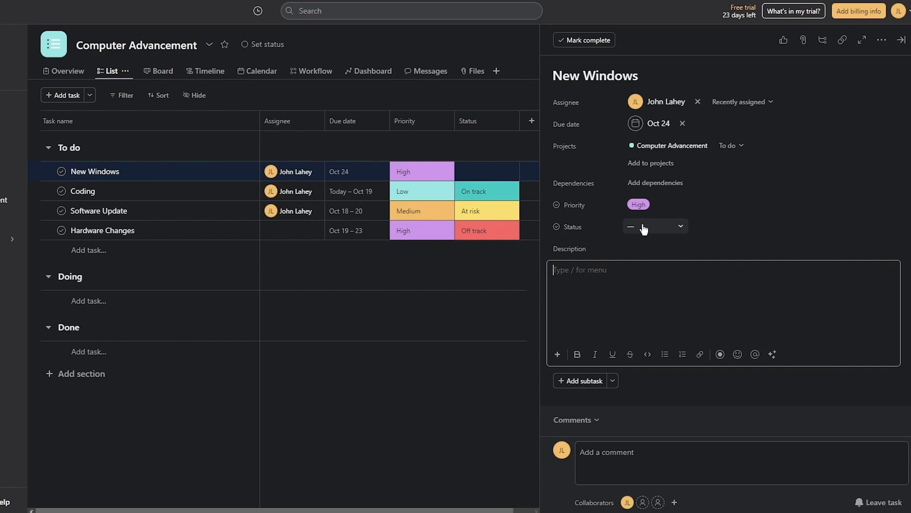
{"action": "type", "text": "hey guys please use the cd i keft at you"}
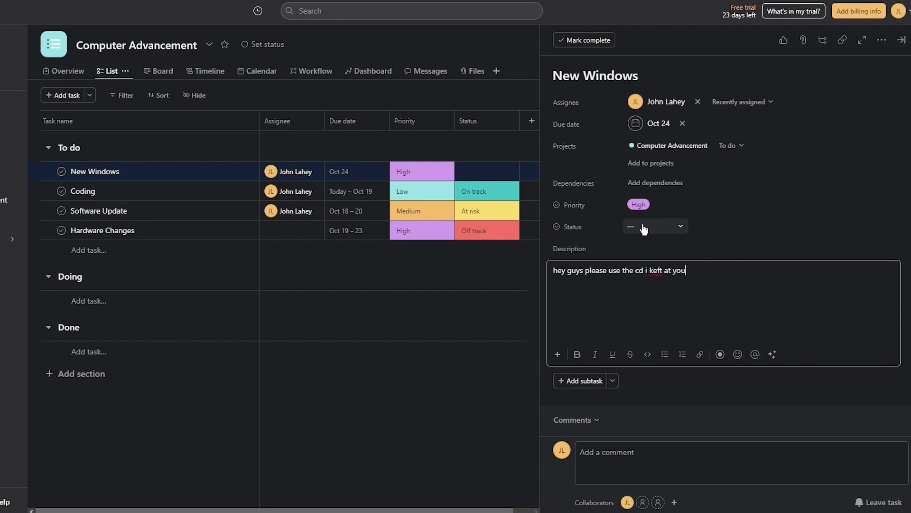
{"action": "type", "text": "r desk,.,.,.,."}
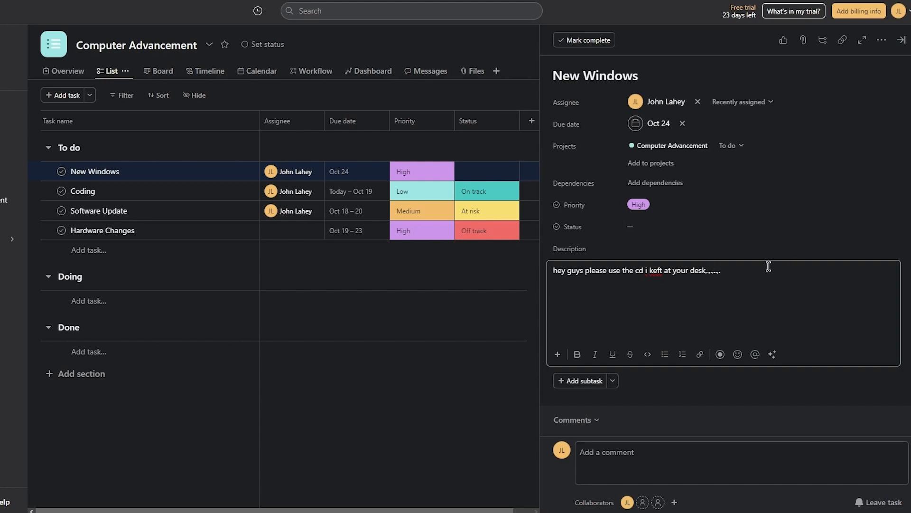
{"action": "left_click_drag", "start_coordinate": [769, 267], "coordinate": [495, 305]}
{"action": "key", "text": "BackSpace"}
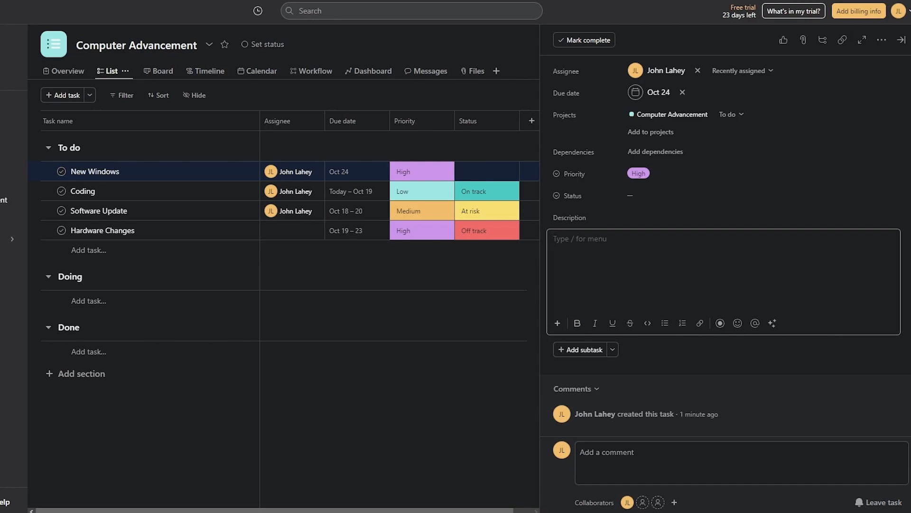
{"action": "key", "text": "Escape"}
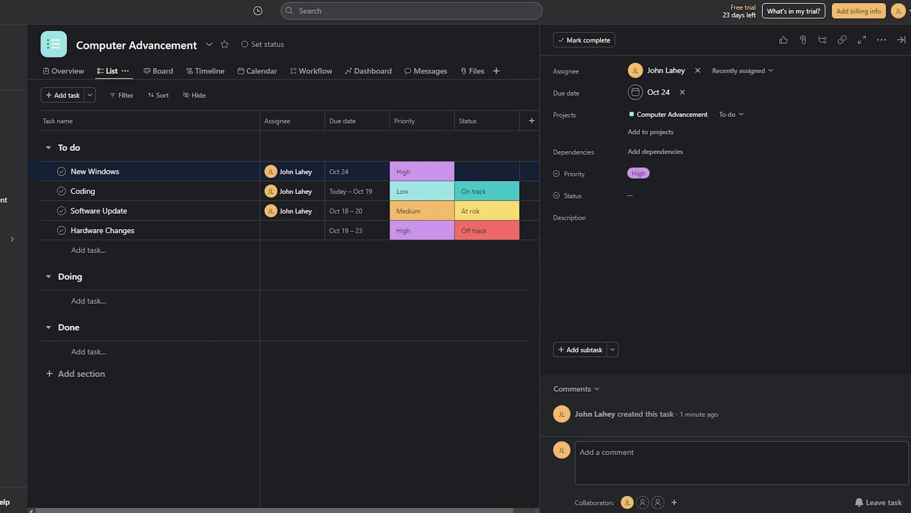
{"action": "scroll", "coordinate": [665, 138], "scroll_direction": "up", "scroll_amount": 1}
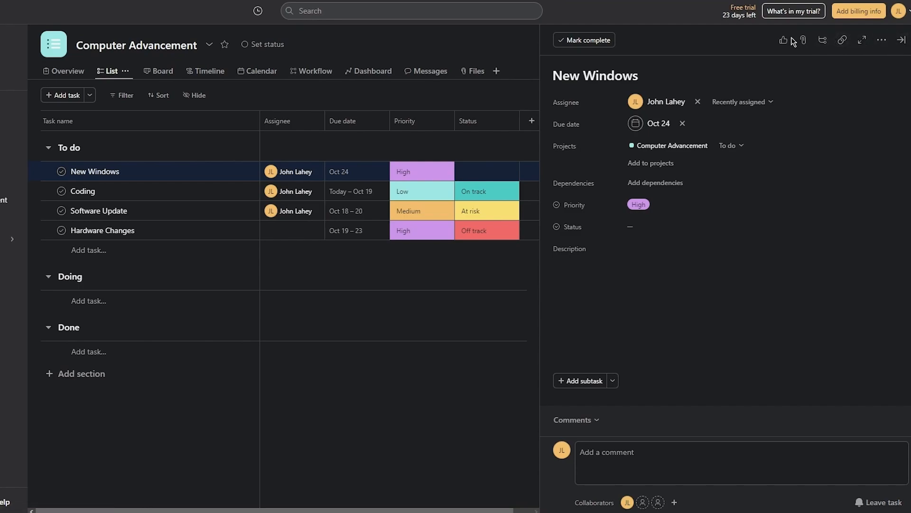
{"action": "scroll", "coordinate": [667, 139], "scroll_direction": "down", "scroll_amount": 1}
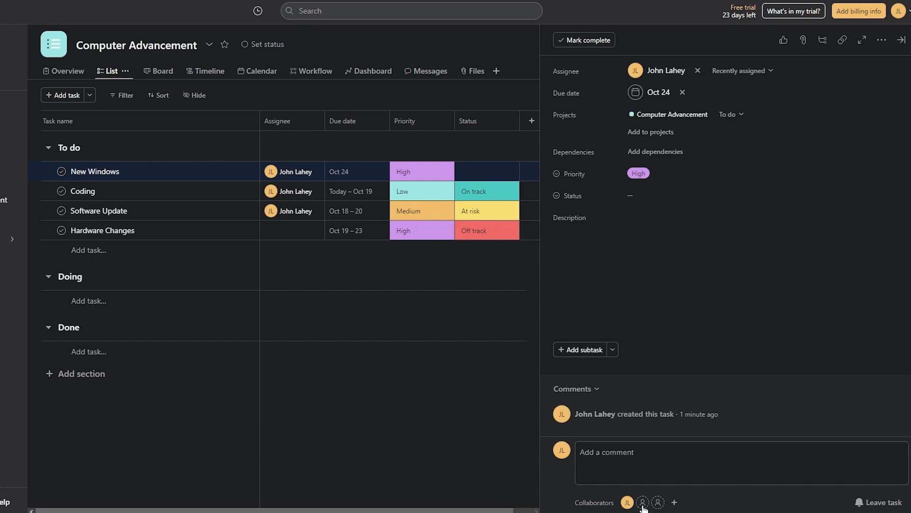
{"action": "left_click", "coordinate": [405, 360]}
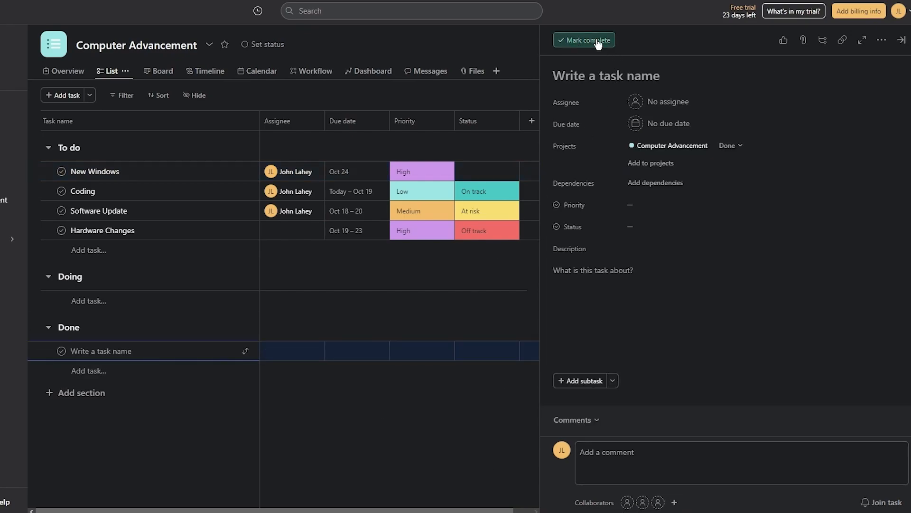
{"action": "left_click", "coordinate": [902, 40]}
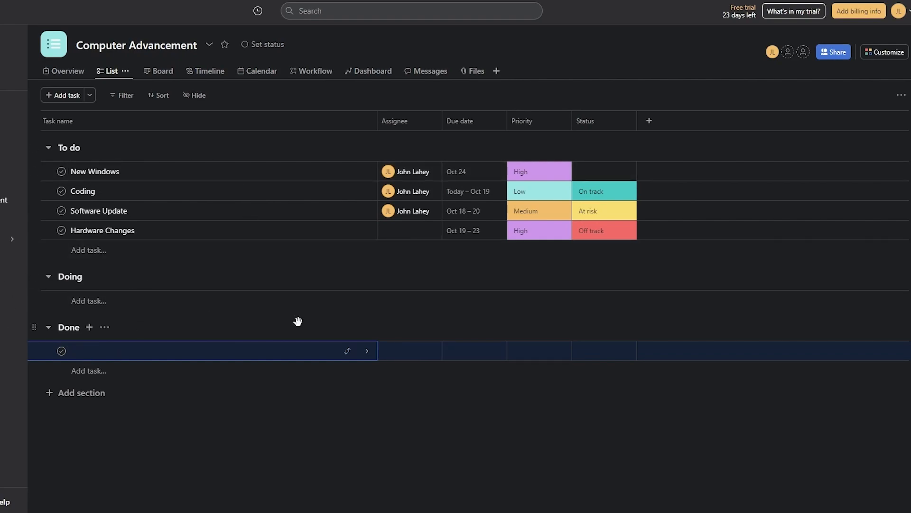
{"action": "left_click", "coordinate": [208, 271]}
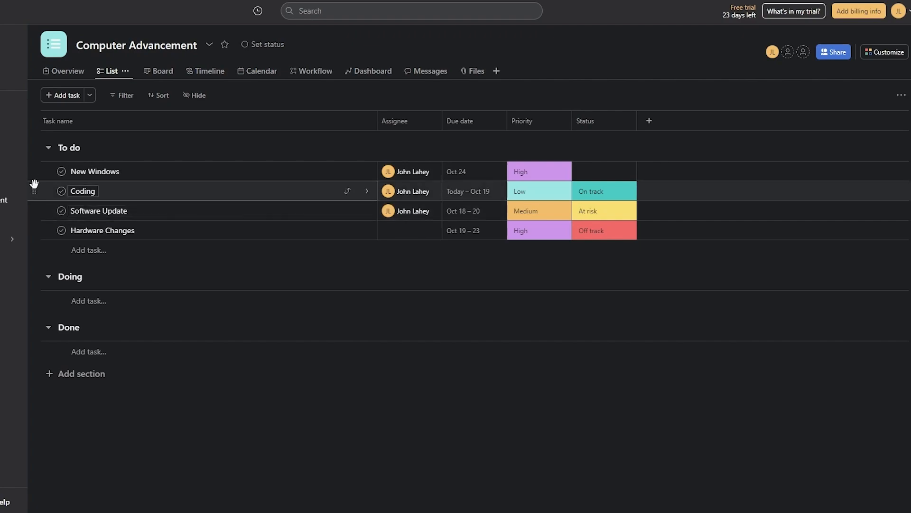
- Move the New Windows task from To do to the Doing section and on to the Done section
{"action": "left_click_drag", "start_coordinate": [35, 172], "coordinate": [65, 298]}
{"action": "left_click_drag", "start_coordinate": [33, 171], "coordinate": [54, 273]}
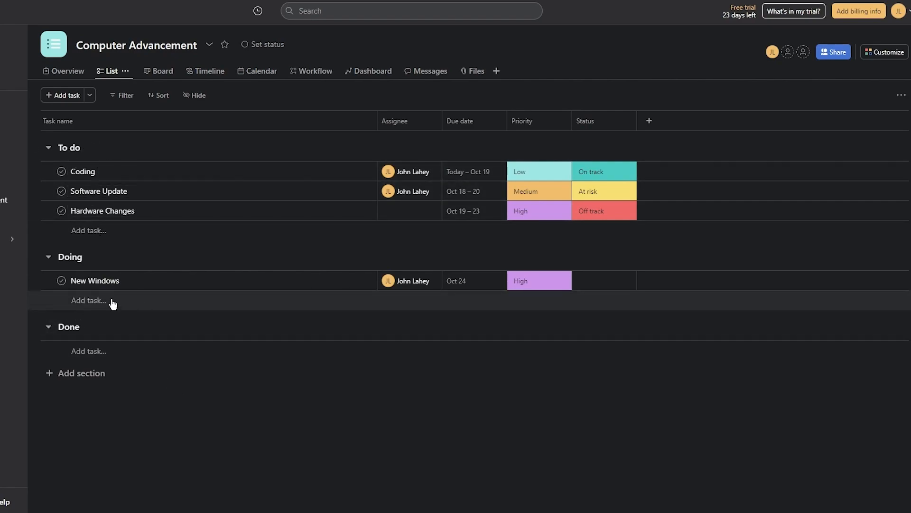
{"action": "left_click_drag", "start_coordinate": [38, 275], "coordinate": [64, 330]}
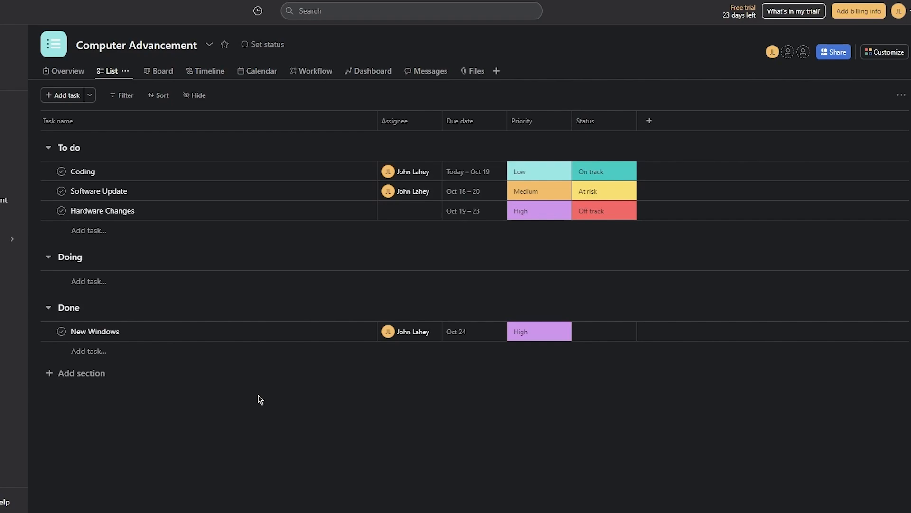
- Show the project as a board, and rearrange the cards so Hardware Changes is in Doing and Coding is in Done
{"action": "left_click", "coordinate": [159, 73]}
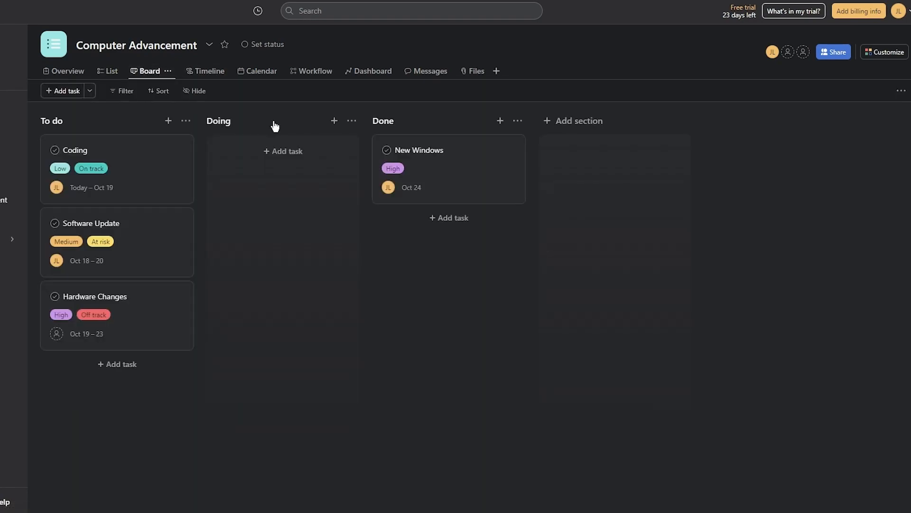
{"action": "left_click_drag", "start_coordinate": [452, 179], "coordinate": [320, 178]}
{"action": "left_click_drag", "start_coordinate": [148, 150], "coordinate": [494, 176]}
{"action": "left_click_drag", "start_coordinate": [132, 187], "coordinate": [266, 186]}
{"action": "left_click", "coordinate": [164, 190], "text": "shift"}
{"action": "left_click", "coordinate": [242, 233], "text": "shift"}
{"action": "left_click_drag", "start_coordinate": [259, 152], "coordinate": [114, 200]}
{"action": "left_click_drag", "start_coordinate": [462, 169], "coordinate": [298, 170]}
{"action": "left_click", "coordinate": [298, 170]}
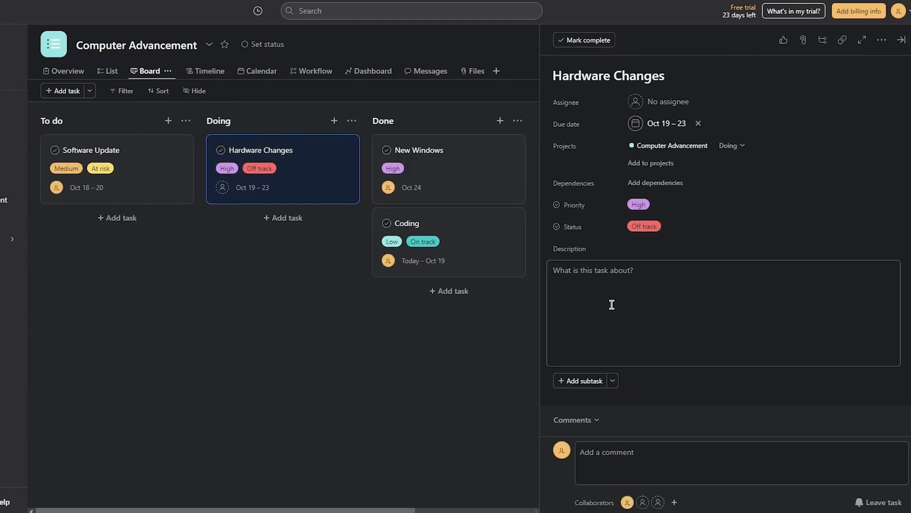
{"action": "left_click", "coordinate": [351, 360]}
- Move the Coding card to the To do column and back to Done
{"action": "left_click_drag", "start_coordinate": [405, 232], "coordinate": [183, 272]}
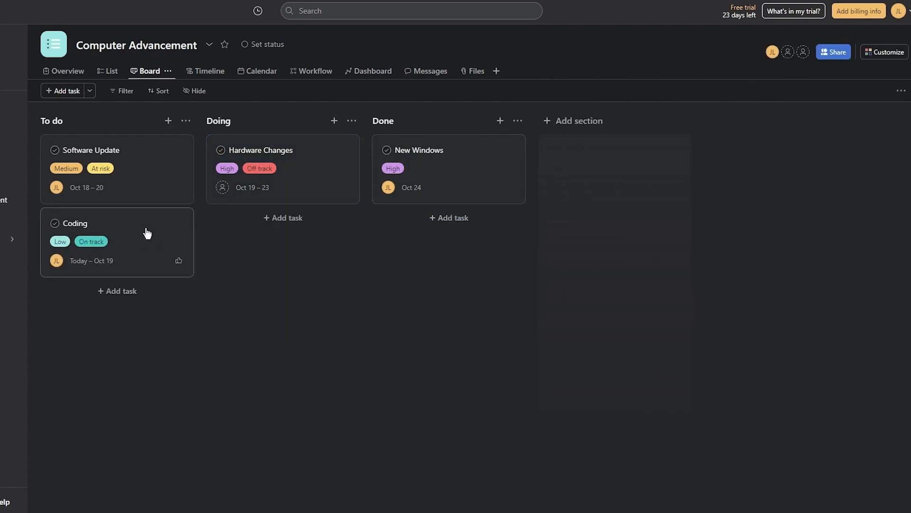
{"action": "left_click_drag", "start_coordinate": [130, 229], "coordinate": [466, 263]}
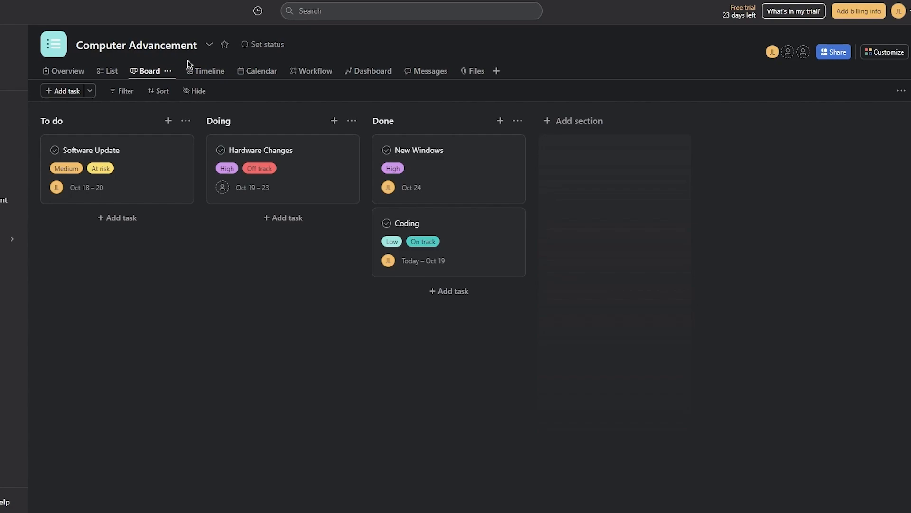
- Look through the project's Timeline, Calendar and Workflow views
{"action": "left_click", "coordinate": [205, 71]}
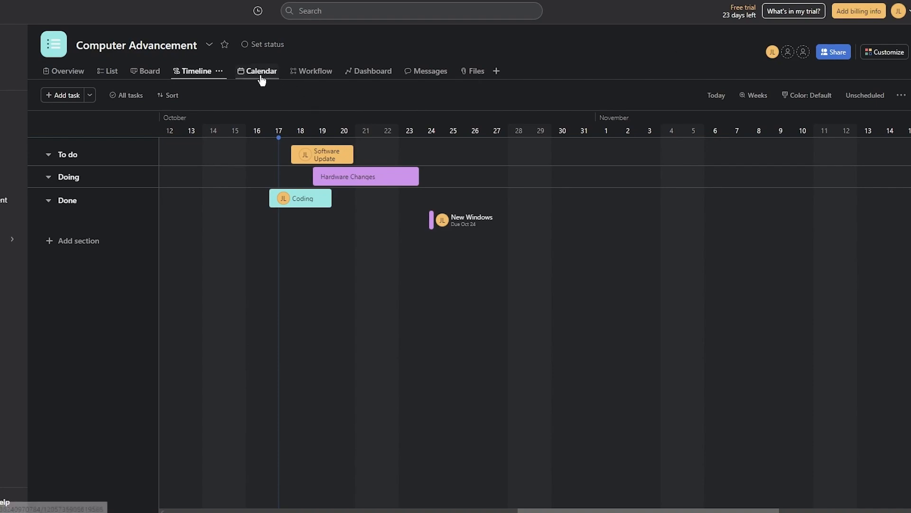
{"action": "left_click", "coordinate": [243, 75]}
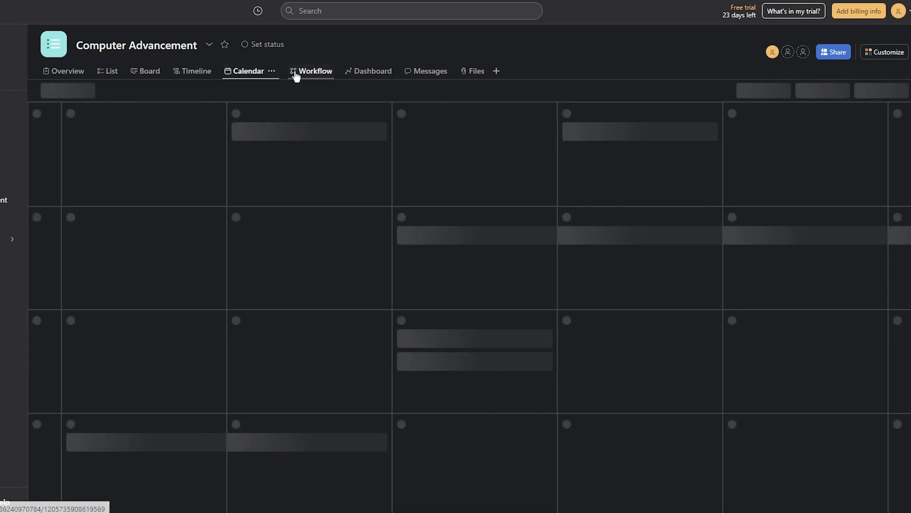
{"action": "left_click", "coordinate": [308, 71]}
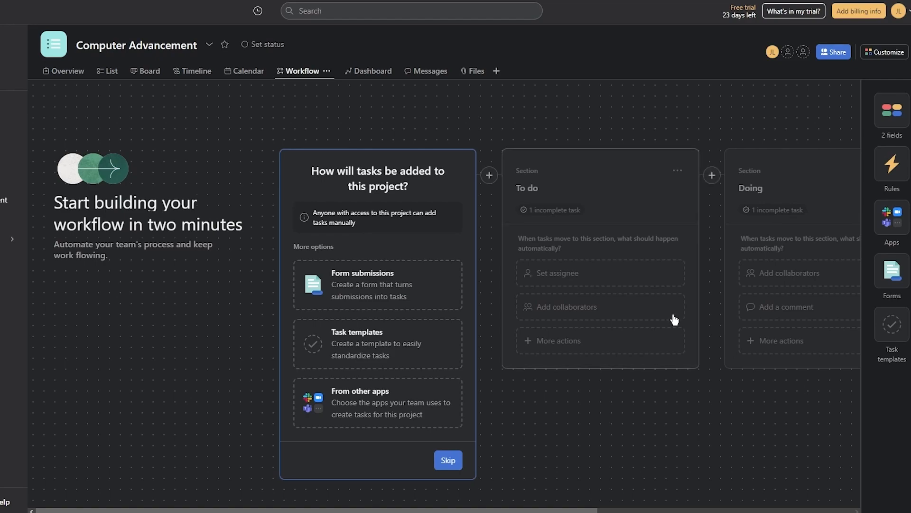
- Look over the project's customization options, close them, and show the account options
{"action": "left_click", "coordinate": [871, 57]}
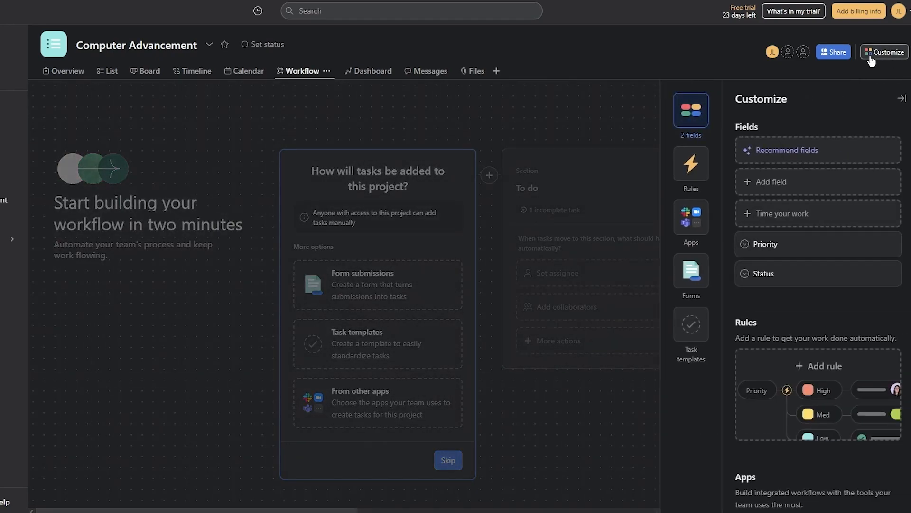
{"action": "left_click", "coordinate": [871, 57]}
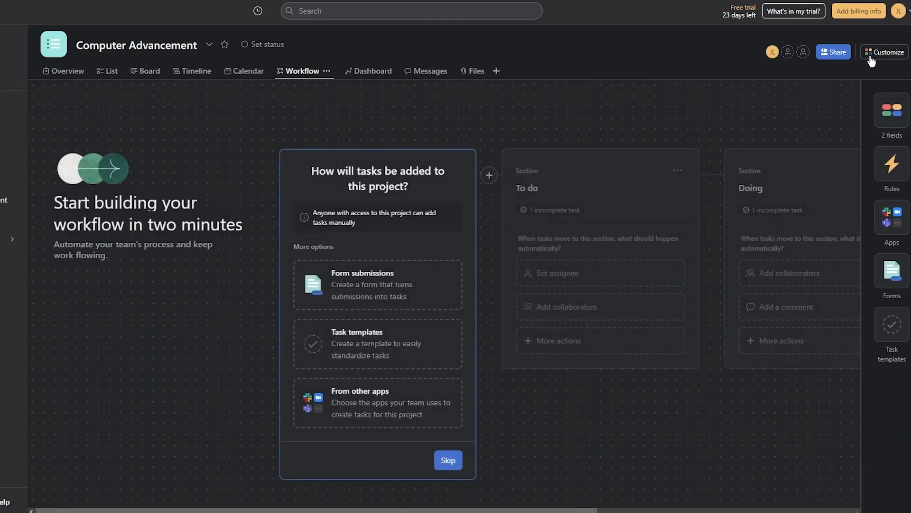
{"action": "left_click", "coordinate": [895, 10]}
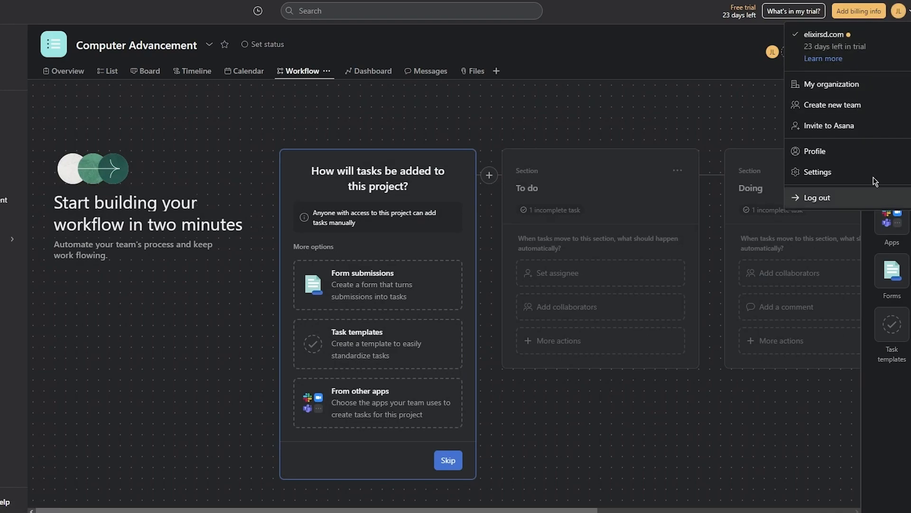
- Look over the profile and available apps in the account settings, and close the settings
{"action": "left_click", "coordinate": [826, 172]}
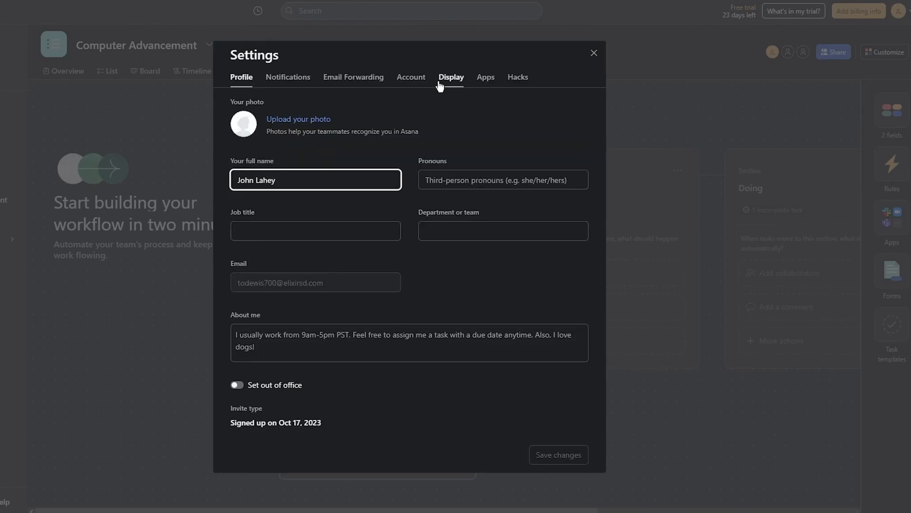
{"action": "left_click", "coordinate": [485, 80]}
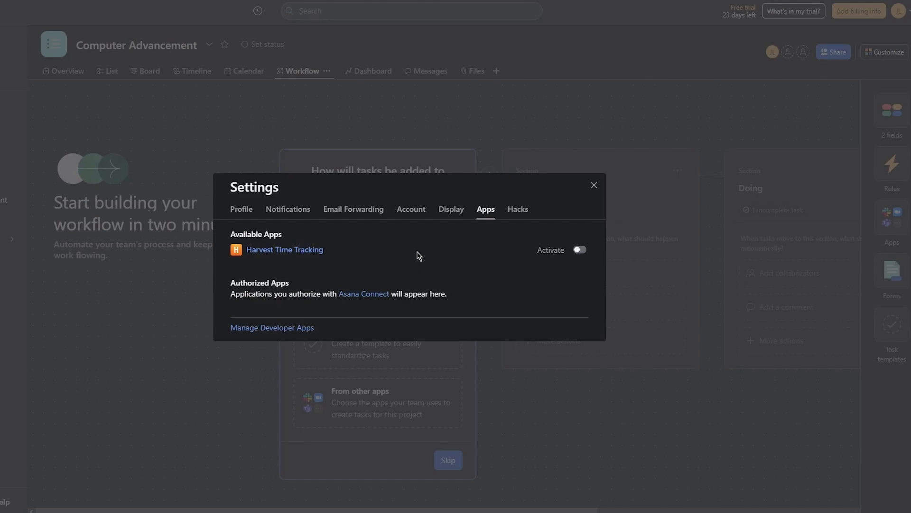
{"action": "left_click", "coordinate": [593, 185]}
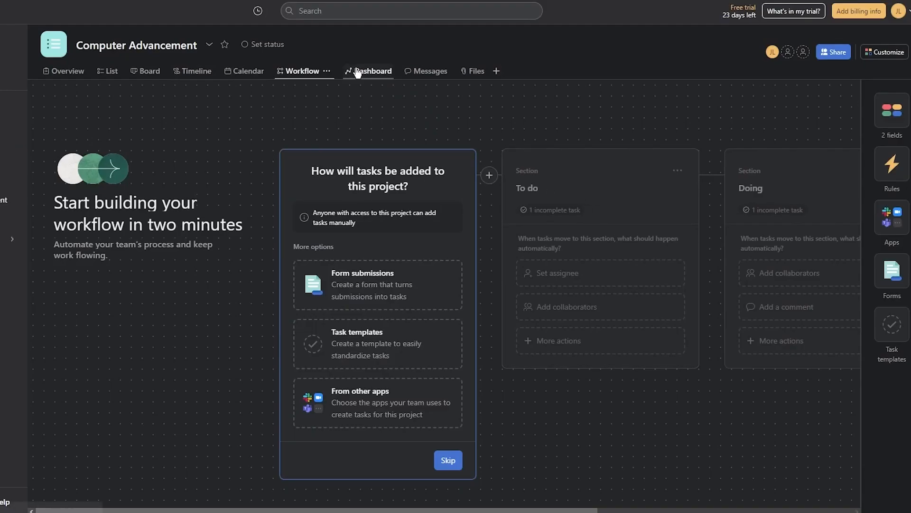
- Review the project's Dashboard charts and its Overview, and return to the task List view
{"action": "left_click", "coordinate": [372, 71]}
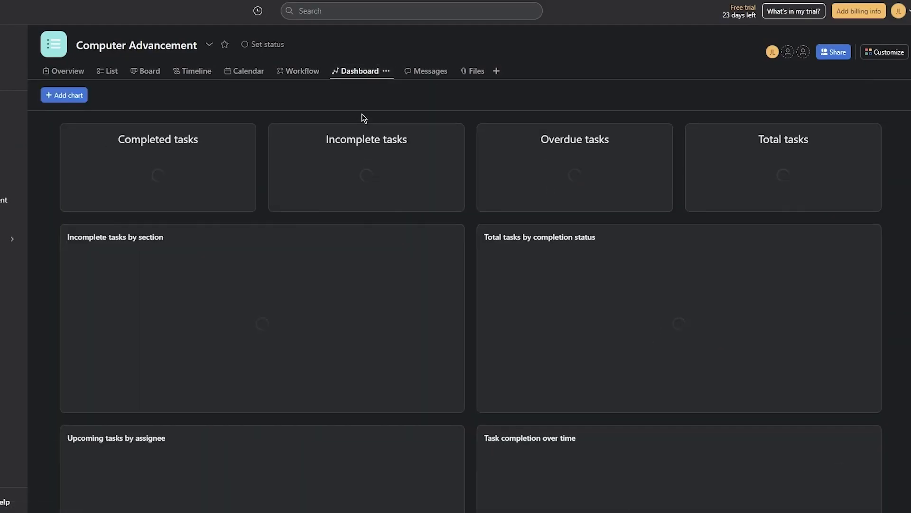
{"action": "scroll", "coordinate": [409, 187], "scroll_direction": "down", "scroll_amount": 3}
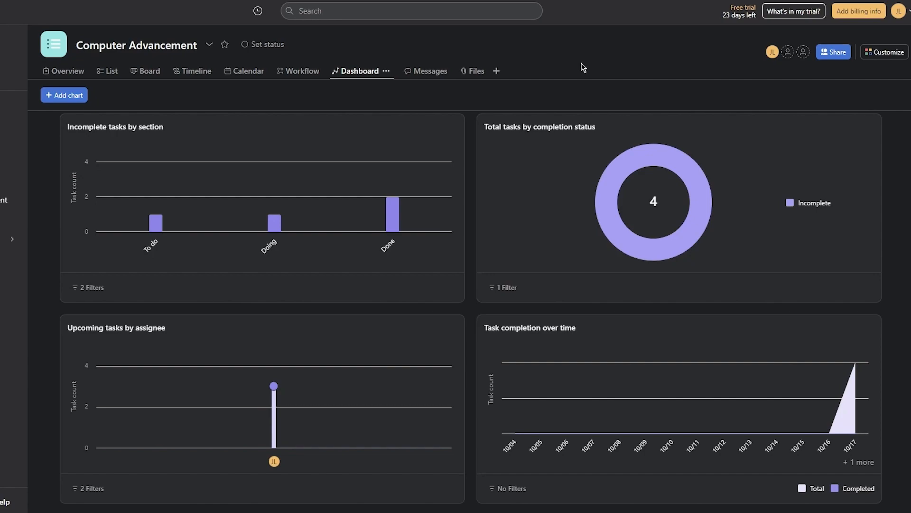
{"action": "left_click", "coordinate": [52, 74]}
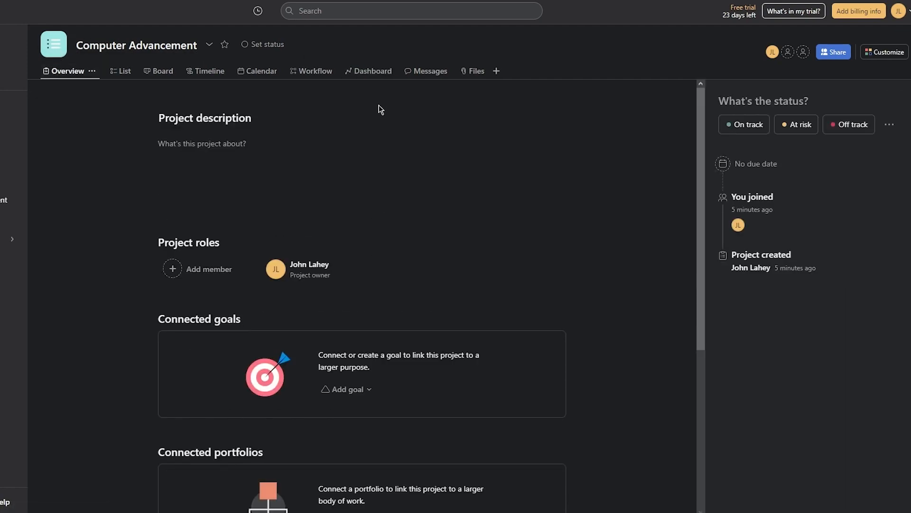
{"action": "left_click", "coordinate": [122, 75]}
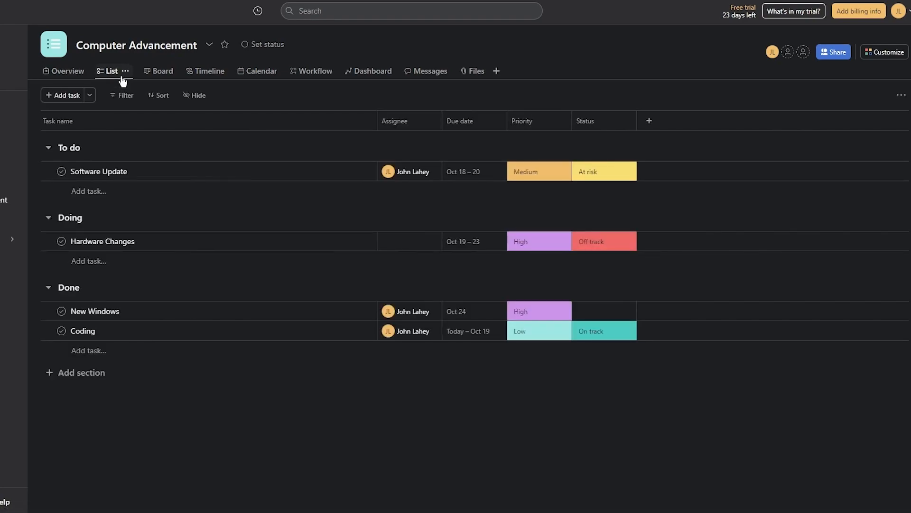